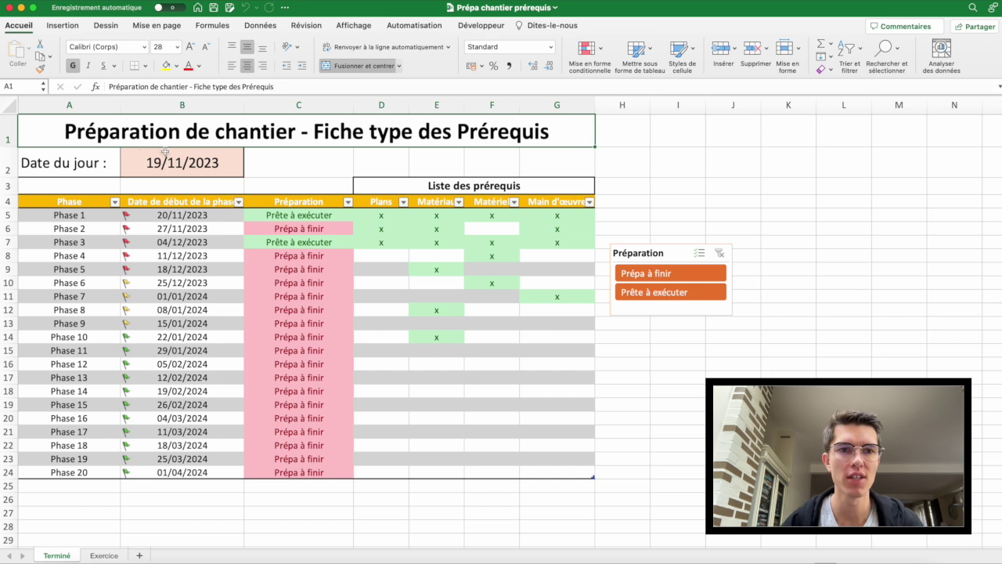
Step: Examine the Phase, start date, Préparation and prerequisite columns of the finished table on the Terminé sheet
{"action": "left_click", "coordinate": [90, 238]}
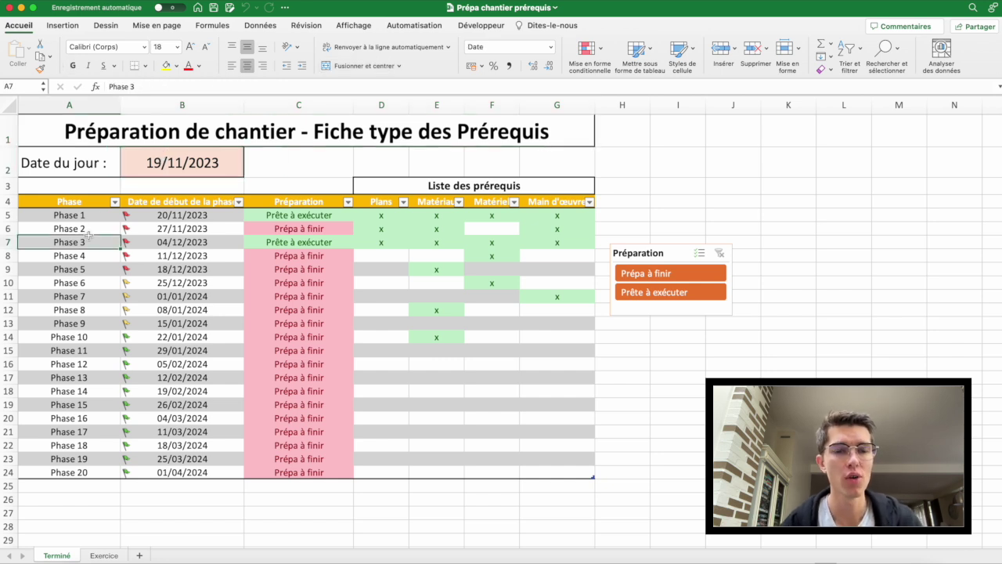
{"action": "left_click_drag", "start_coordinate": [87, 202], "coordinate": [69, 467]}
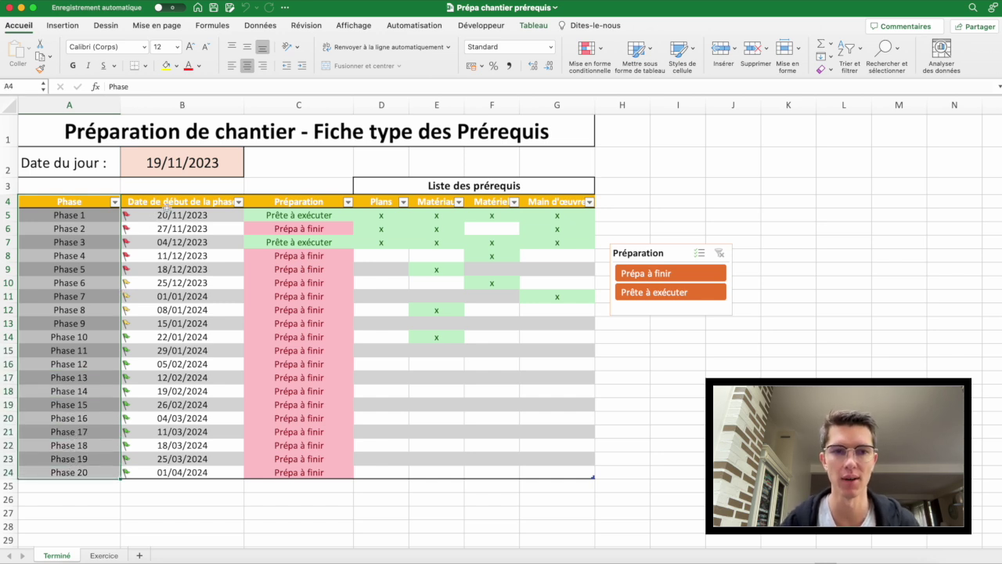
{"action": "left_click_drag", "start_coordinate": [182, 200], "coordinate": [170, 481]}
{"action": "left_click", "coordinate": [164, 309]}
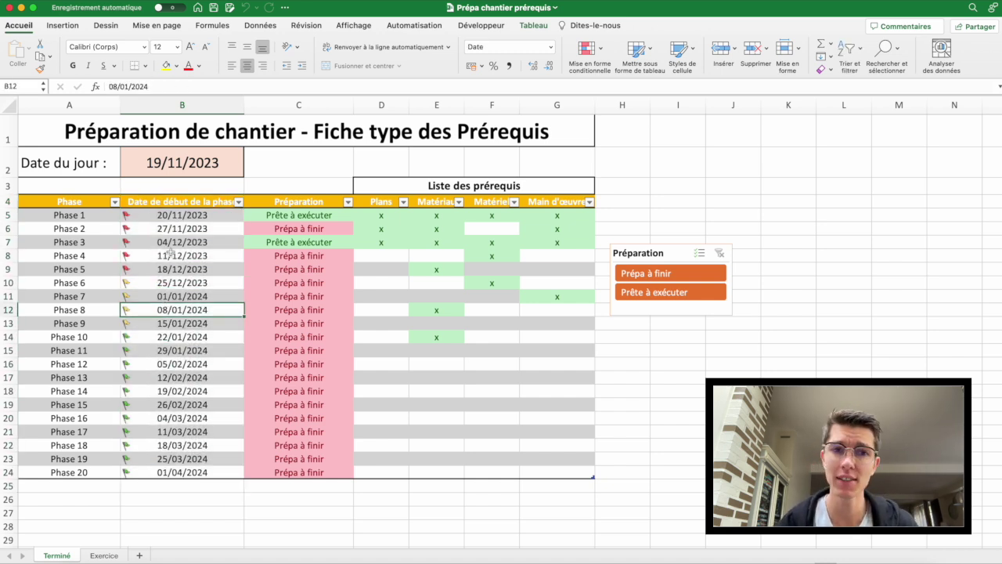
{"action": "left_click", "coordinate": [307, 202]}
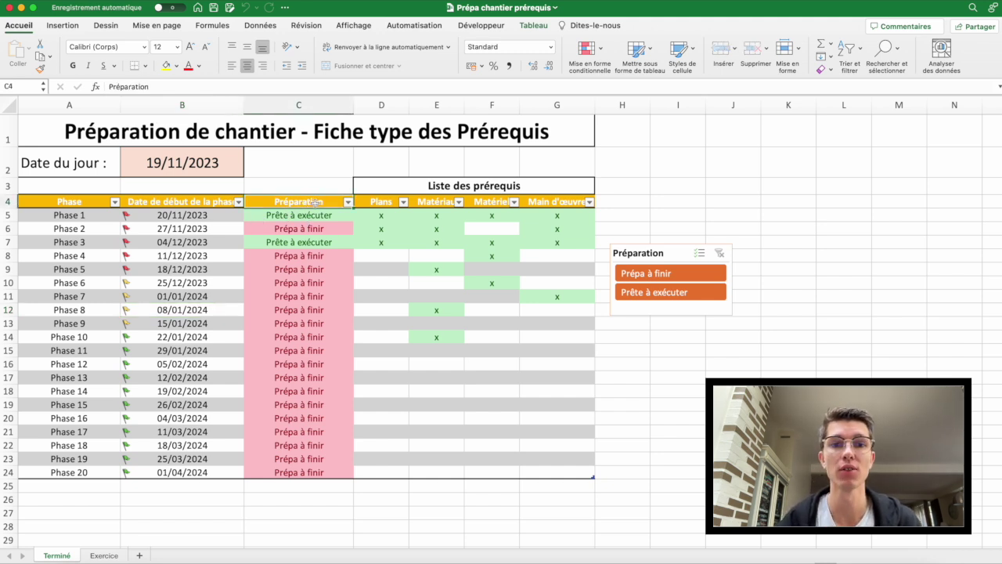
{"action": "left_click_drag", "start_coordinate": [315, 203], "coordinate": [317, 353]}
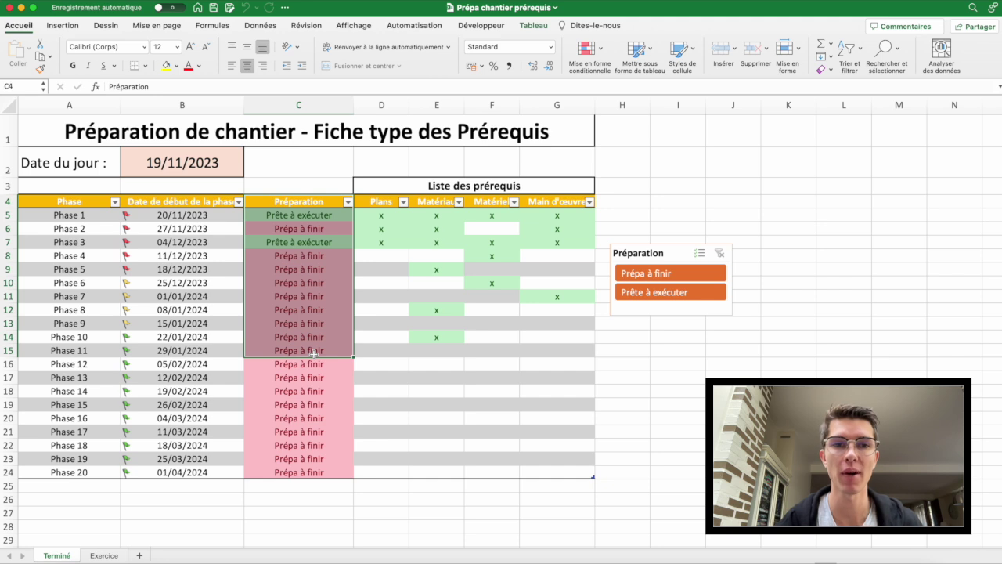
{"action": "left_click", "coordinate": [388, 256]}
{"action": "left_click", "coordinate": [379, 203]}
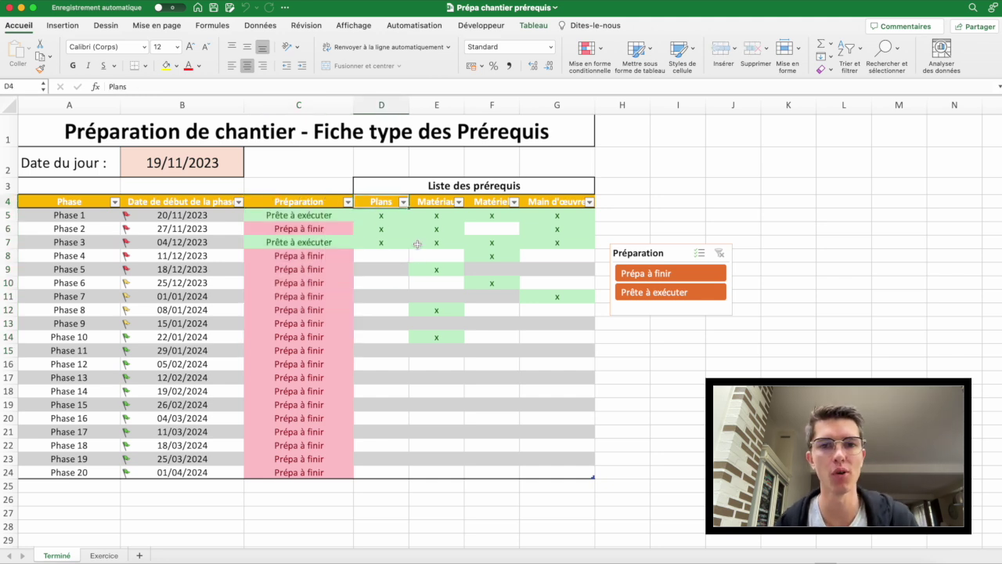
{"action": "key", "text": "Right"}
{"action": "key", "text": "Right"}
{"action": "key", "text": "Right"}
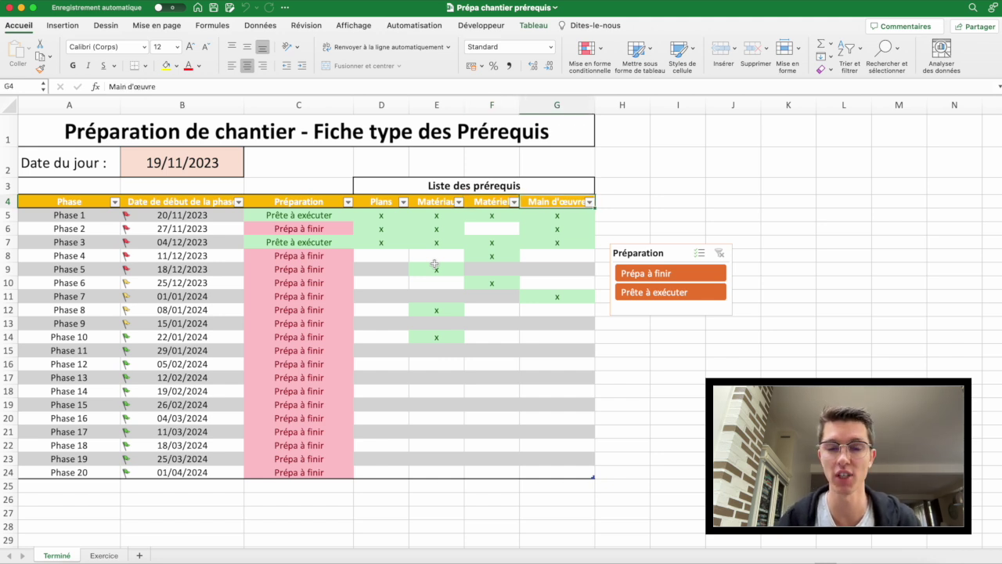
Step: Mark the Matériel prerequisite of Phase 2 with an "x"
{"action": "left_click", "coordinate": [473, 226]}
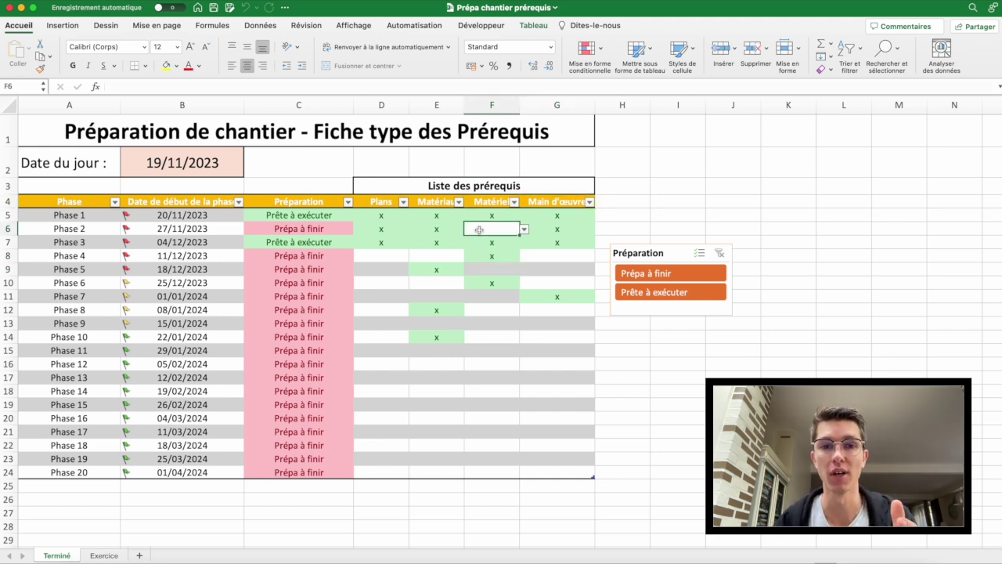
{"action": "type", "text": "x"}
{"action": "key", "text": "Return"}
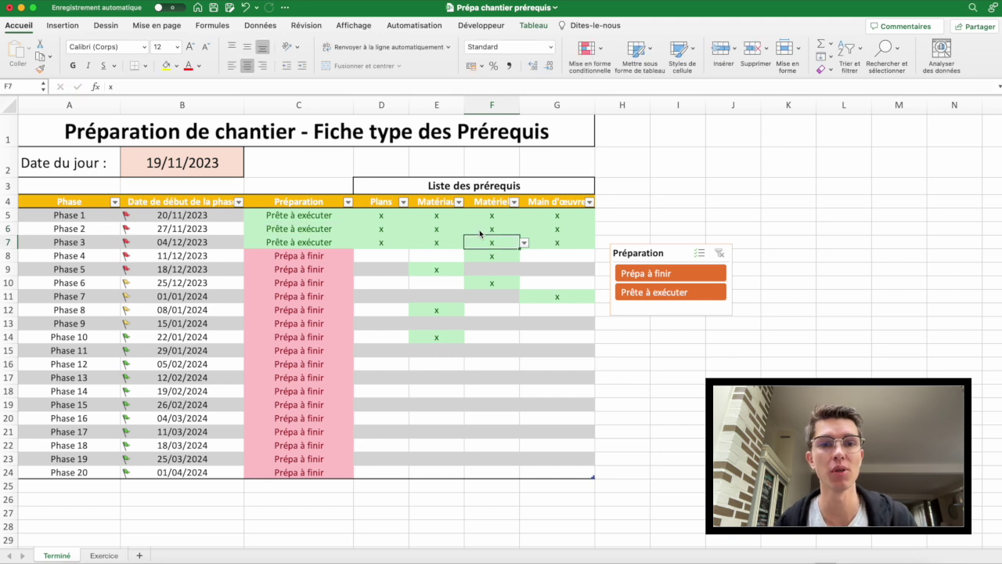
Step: Mark the Plans, Matériau and Main d'œuvre prerequisites of Phase 4 with an "x"
{"action": "left_click", "coordinate": [398, 252]}
{"action": "type", "text": "x"}
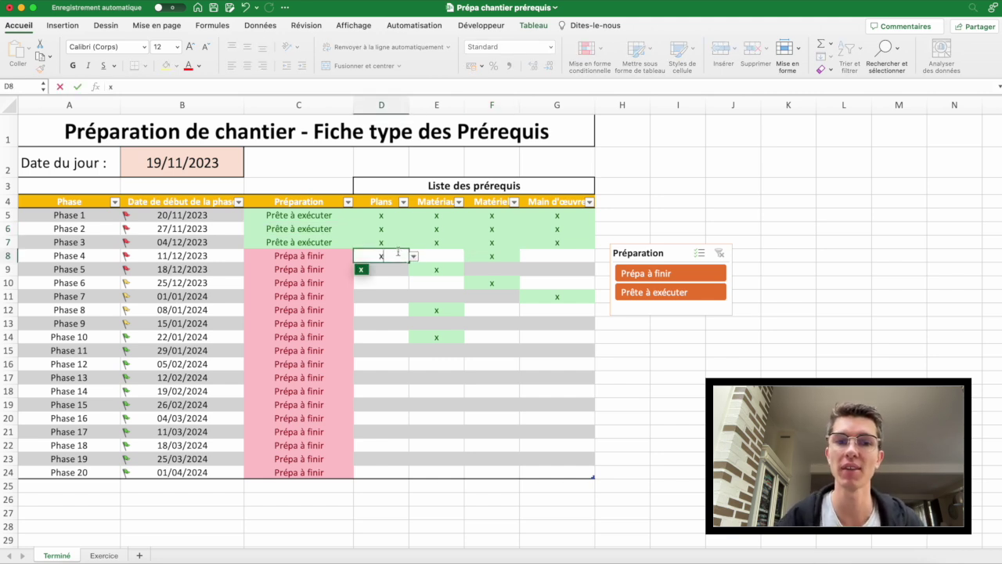
{"action": "key", "text": "Tab"}
{"action": "type", "text": "x"}
{"action": "key", "text": "Tab"}
{"action": "key", "text": "Tab"}
{"action": "type", "text": "x"}
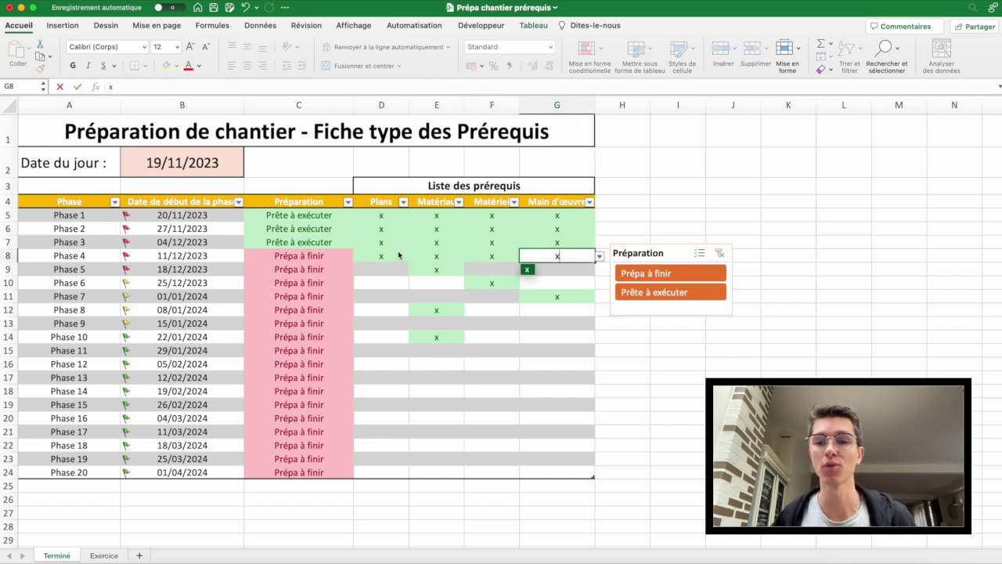
{"action": "key", "text": "Return"}
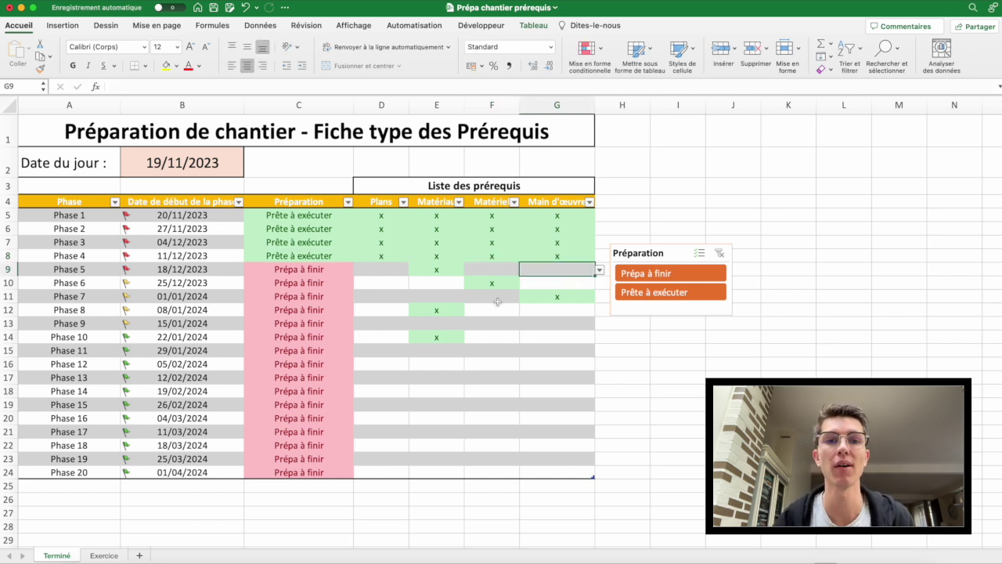
Step: View the phases by status using the Préparation slicer, switching between "Prépa à finir" and "Prête à exécuter", and clear the filter
{"action": "left_click", "coordinate": [635, 275]}
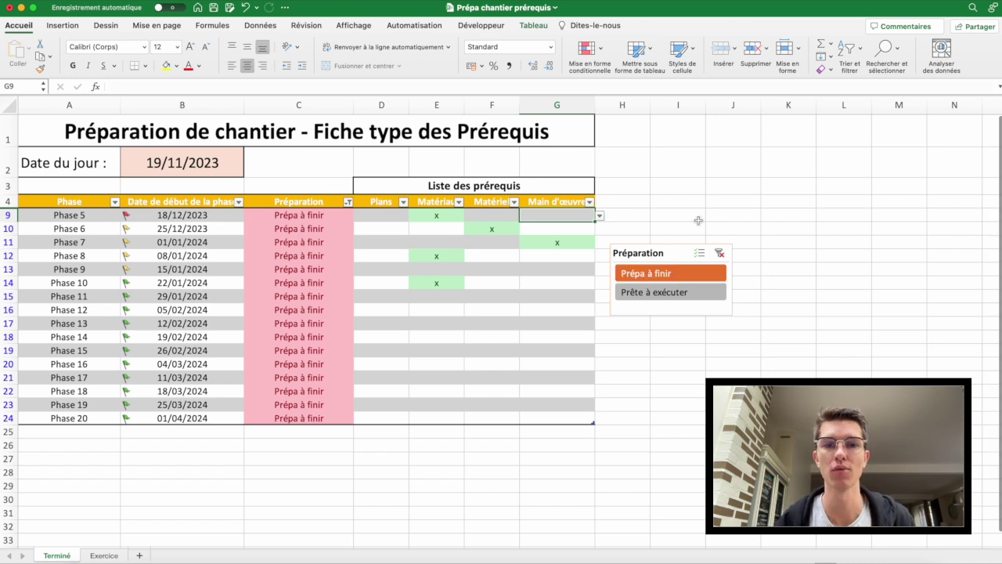
{"action": "left_click", "coordinate": [721, 254]}
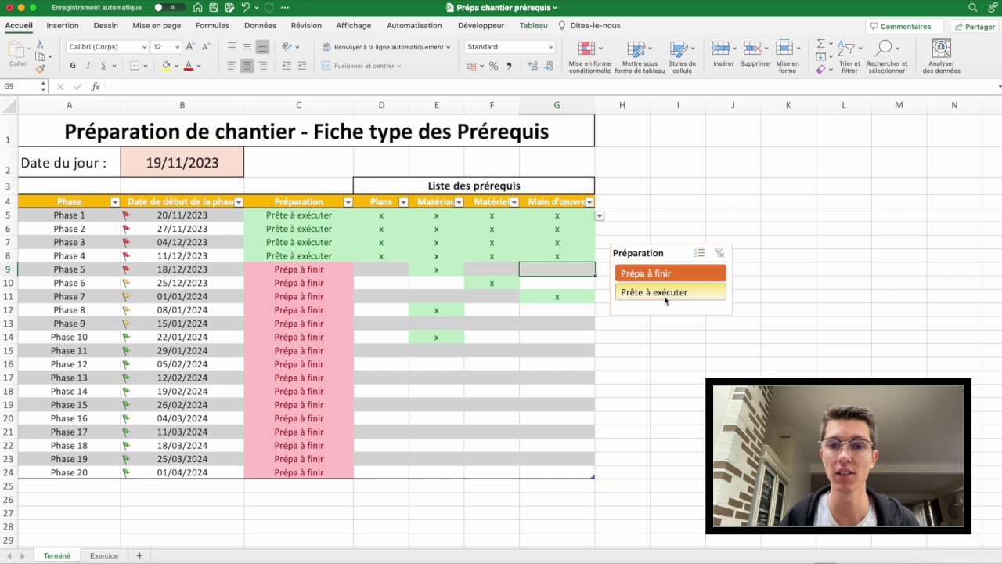
{"action": "left_click", "coordinate": [664, 293]}
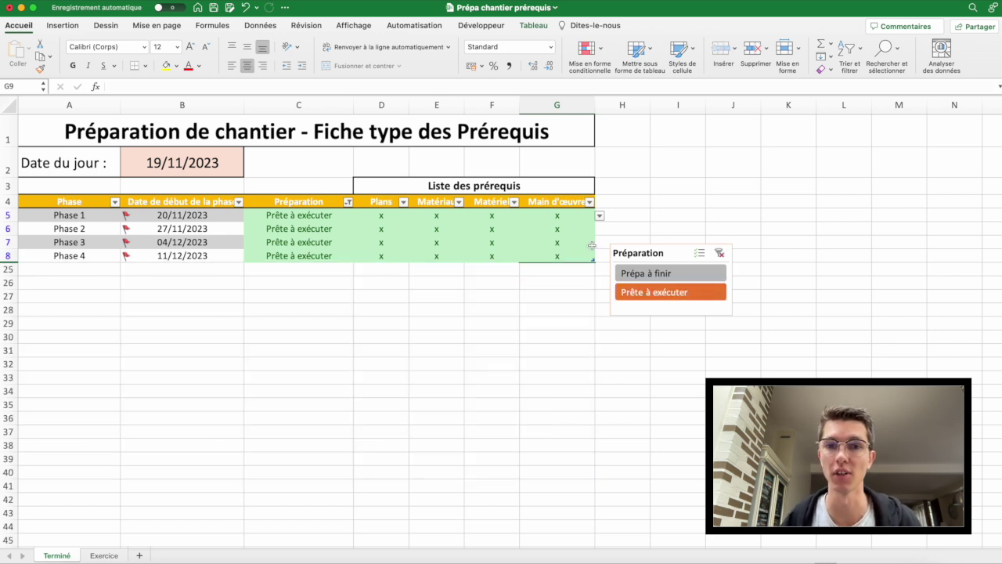
{"action": "left_click", "coordinate": [631, 274]}
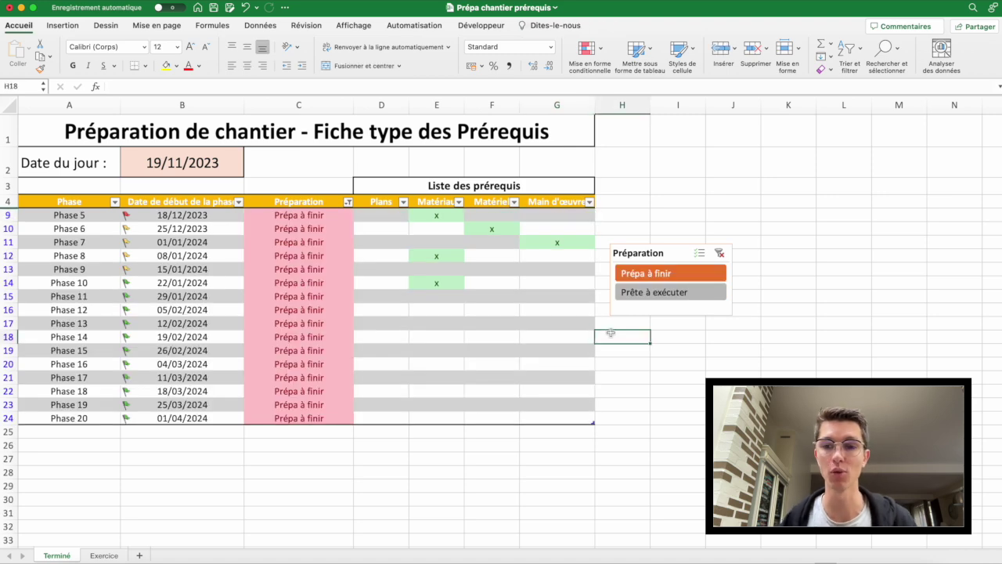
{"action": "left_click", "coordinate": [719, 253]}
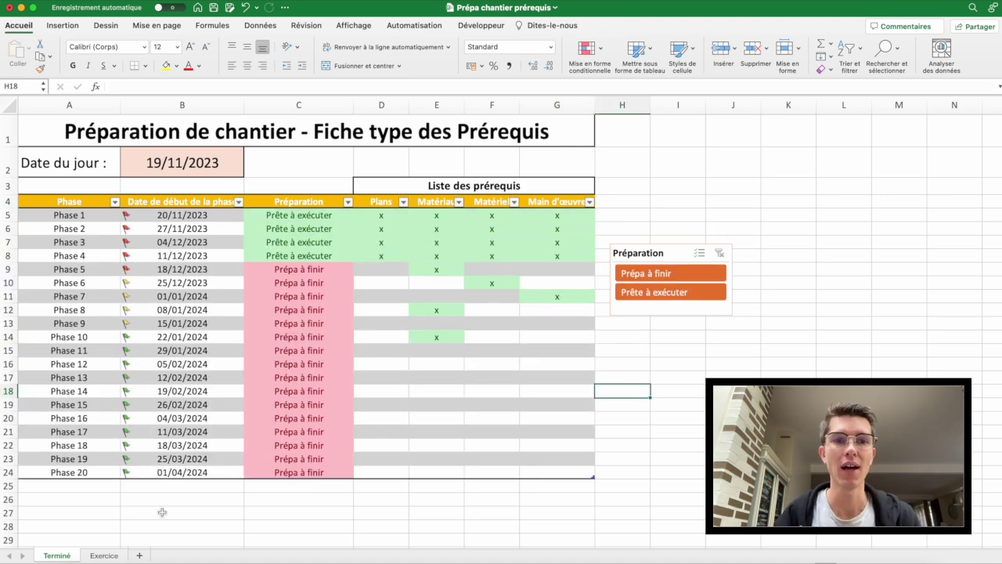
Step: Open the Exercice sheet and examine the column headings in row 4, from Phase to Main d'œuvre
{"action": "left_click", "coordinate": [103, 554]}
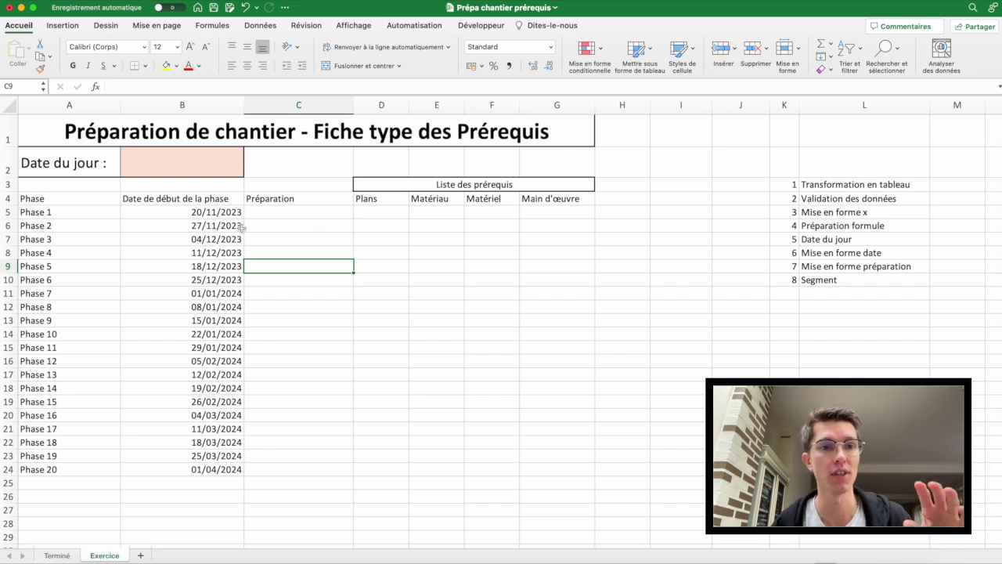
{"action": "left_click", "coordinate": [229, 203]}
{"action": "left_click", "coordinate": [77, 205]}
{"action": "left_click", "coordinate": [184, 201]}
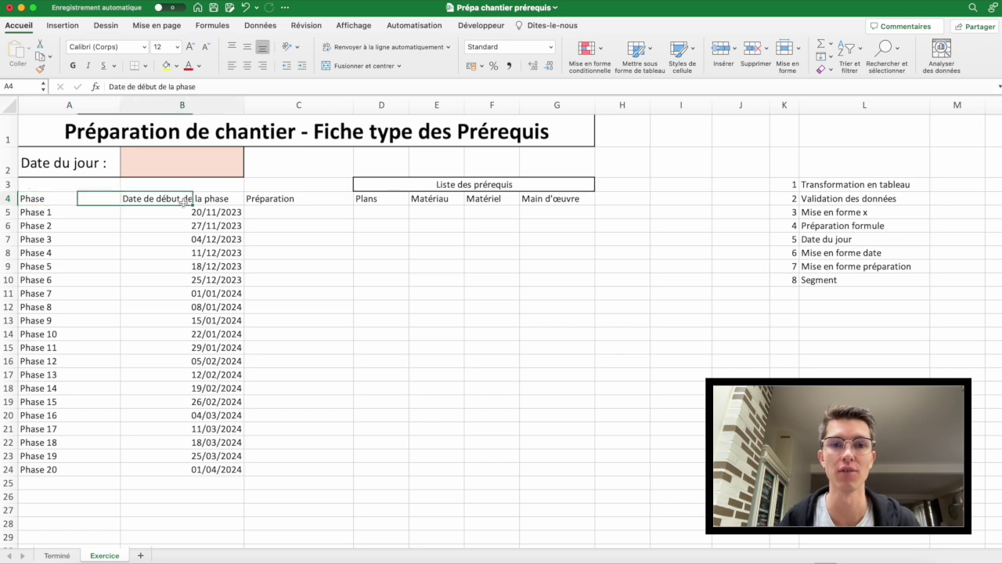
{"action": "left_click", "coordinate": [287, 196]}
{"action": "left_click_drag", "start_coordinate": [382, 202], "coordinate": [536, 202]}
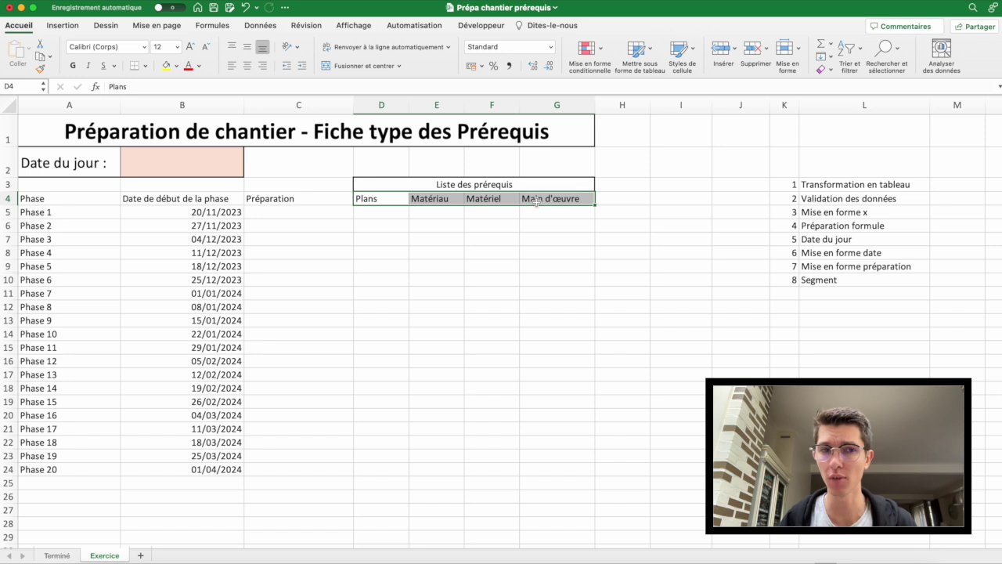
{"action": "left_click", "coordinate": [328, 199]}
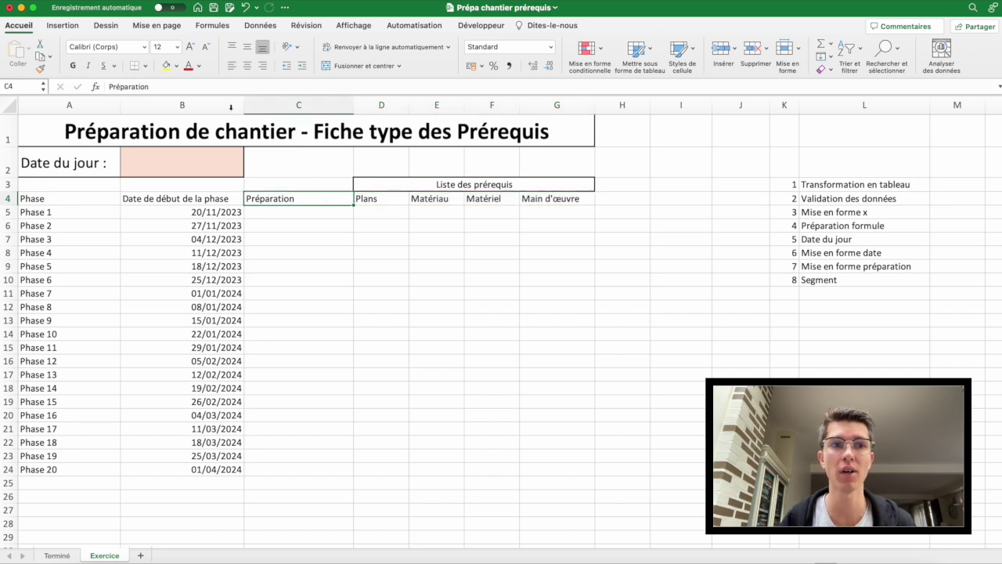
Step: Convert the range $A$4:$G$24 into a table, using row 4 as its headers
{"action": "left_click", "coordinate": [219, 253]}
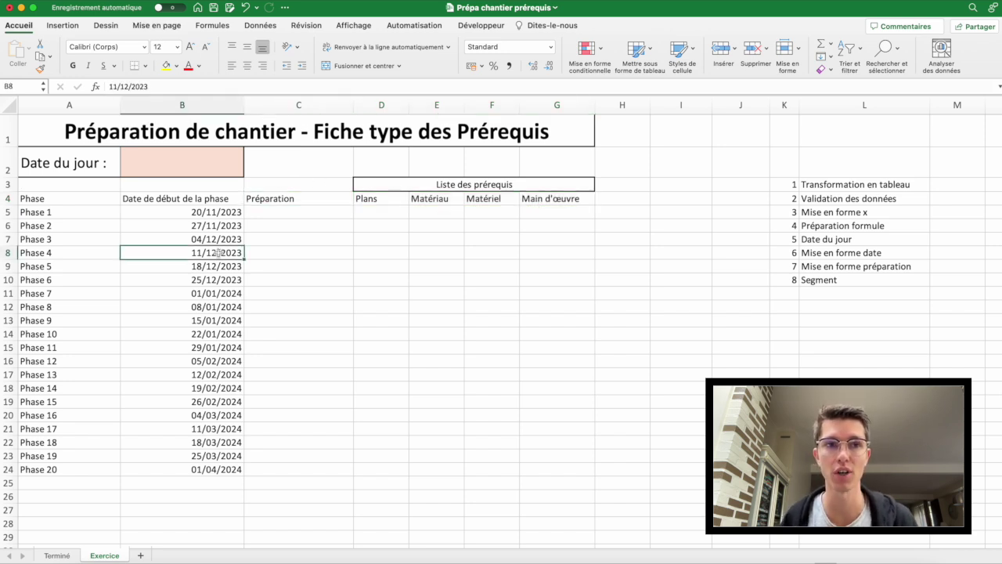
{"action": "left_click", "coordinate": [62, 26]}
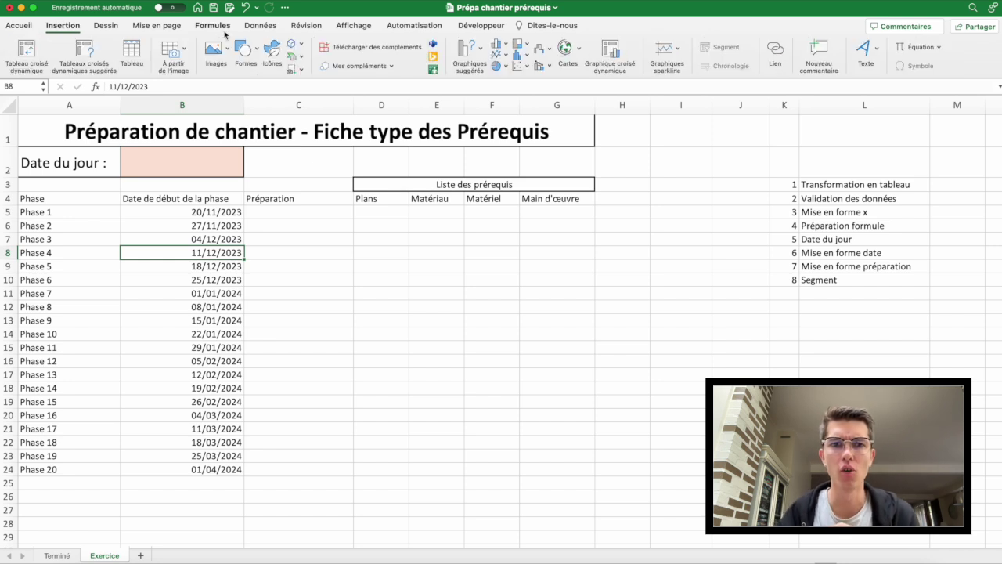
{"action": "left_click", "coordinate": [131, 55]}
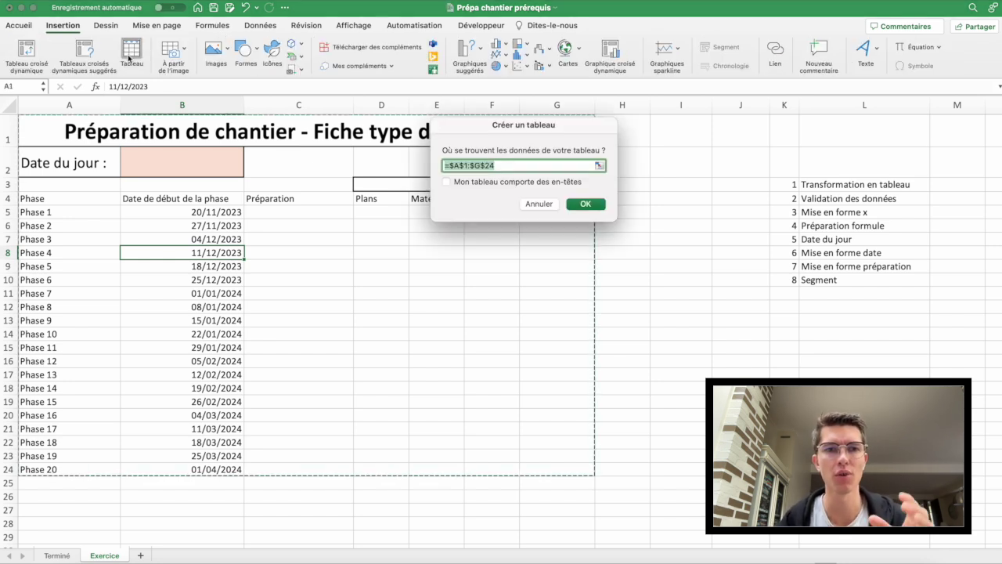
{"action": "left_click", "coordinate": [468, 165]}
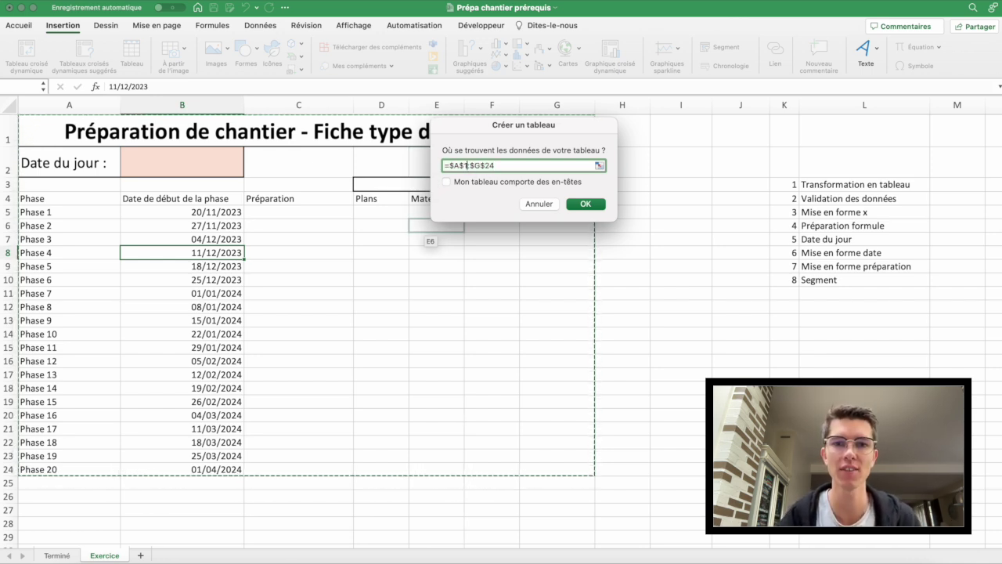
{"action": "key", "text": "BackSpace"}
{"action": "type", "text": "4"}
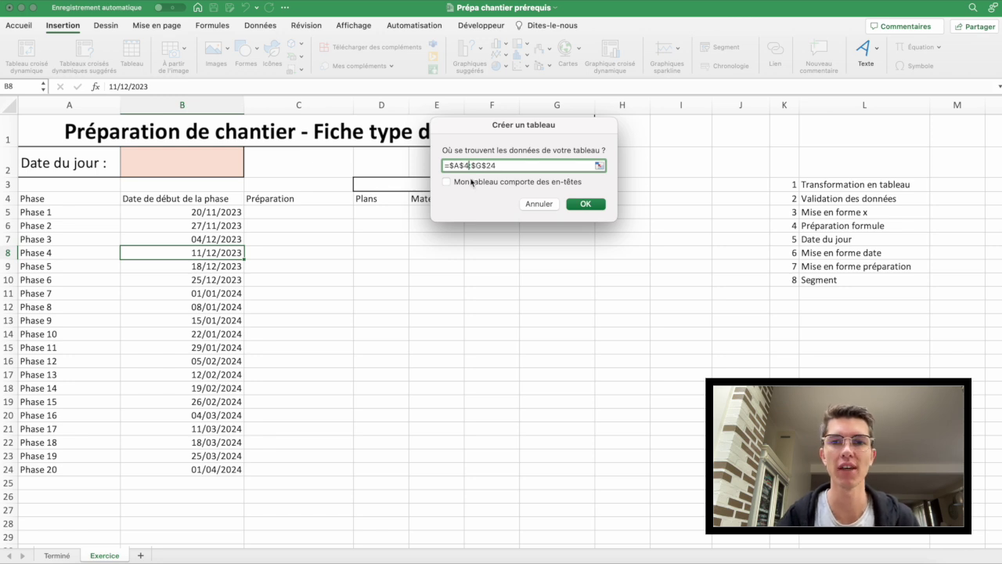
{"action": "left_click", "coordinate": [584, 204]}
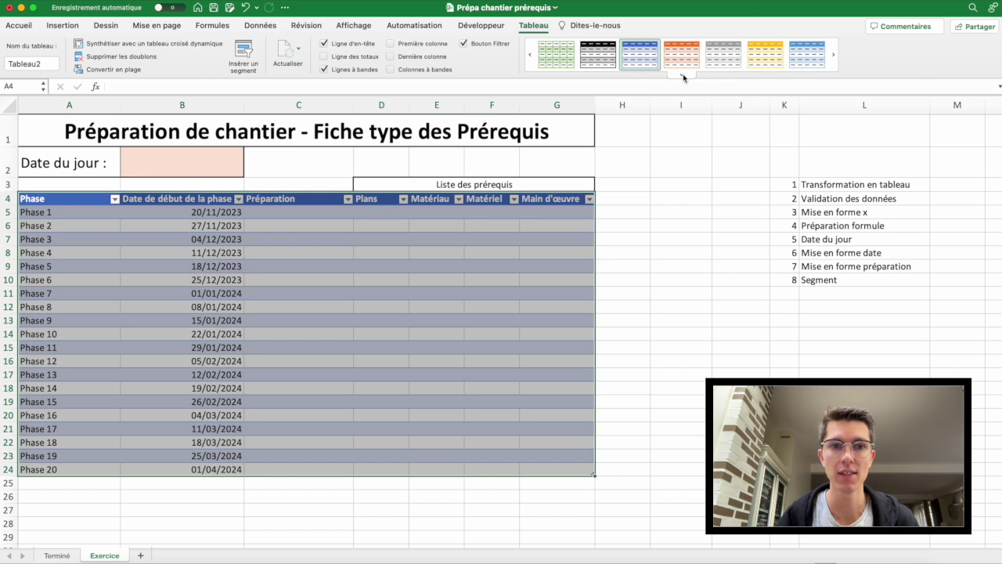
Step: Apply the grey banded style to the phase table and centre the contents of all its cells horizontally
{"action": "left_click", "coordinate": [724, 54]}
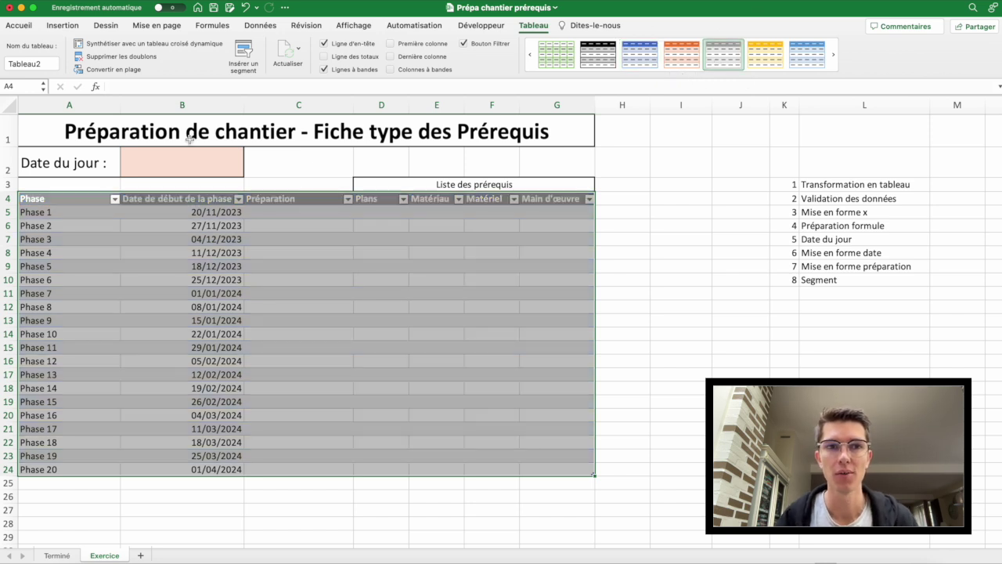
{"action": "left_click", "coordinate": [62, 25]}
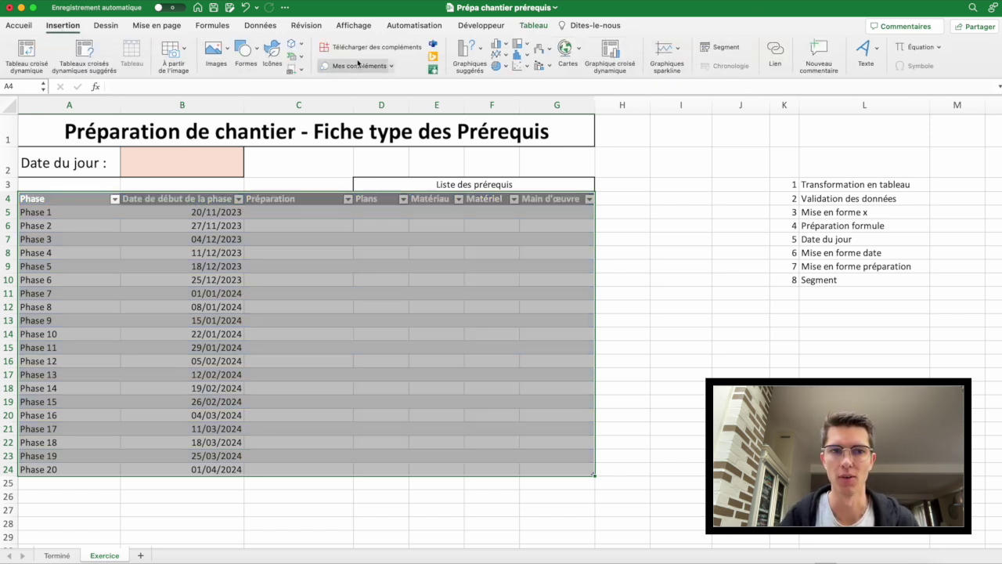
{"action": "left_click", "coordinate": [19, 25]}
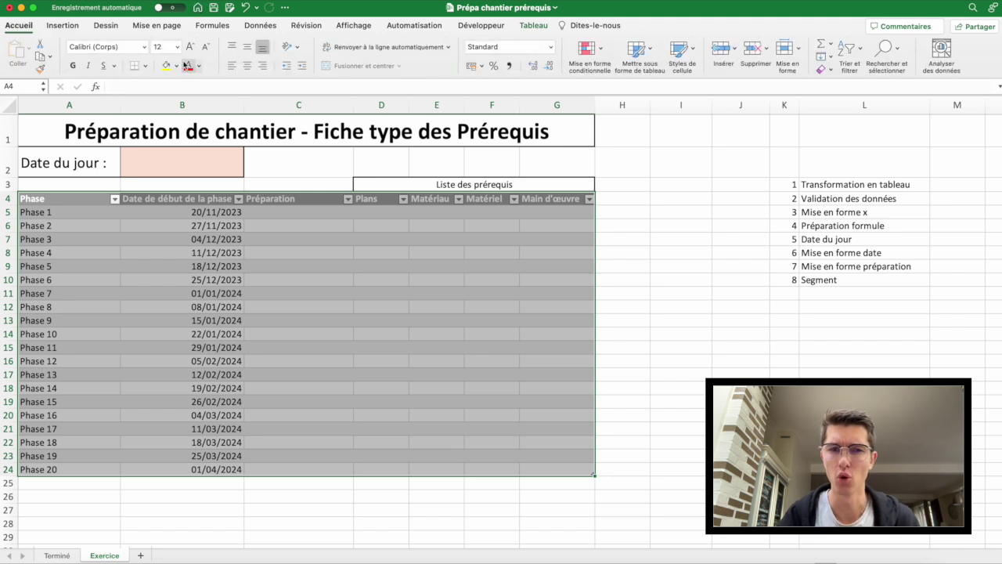
{"action": "left_click", "coordinate": [245, 67]}
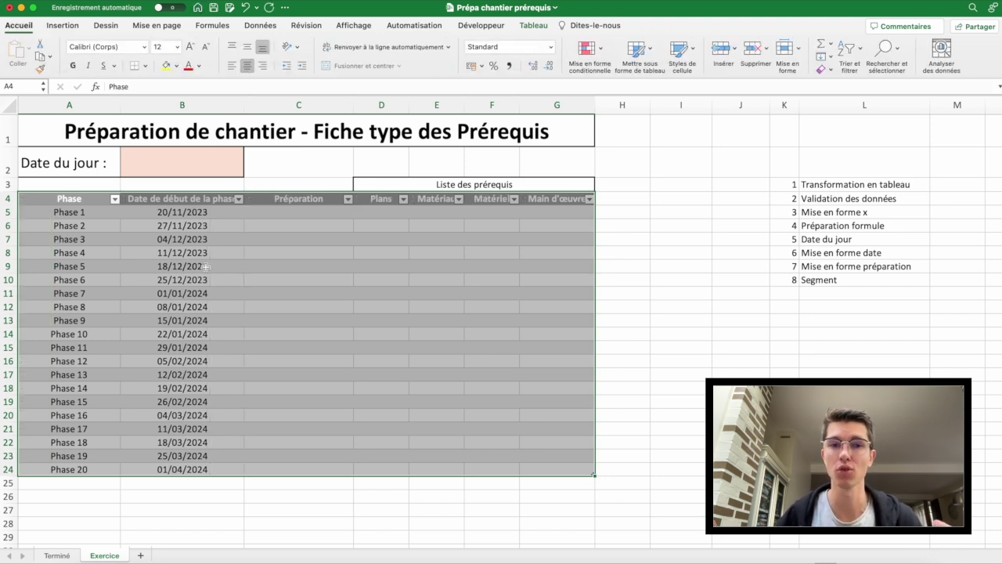
{"action": "left_click", "coordinate": [206, 267]}
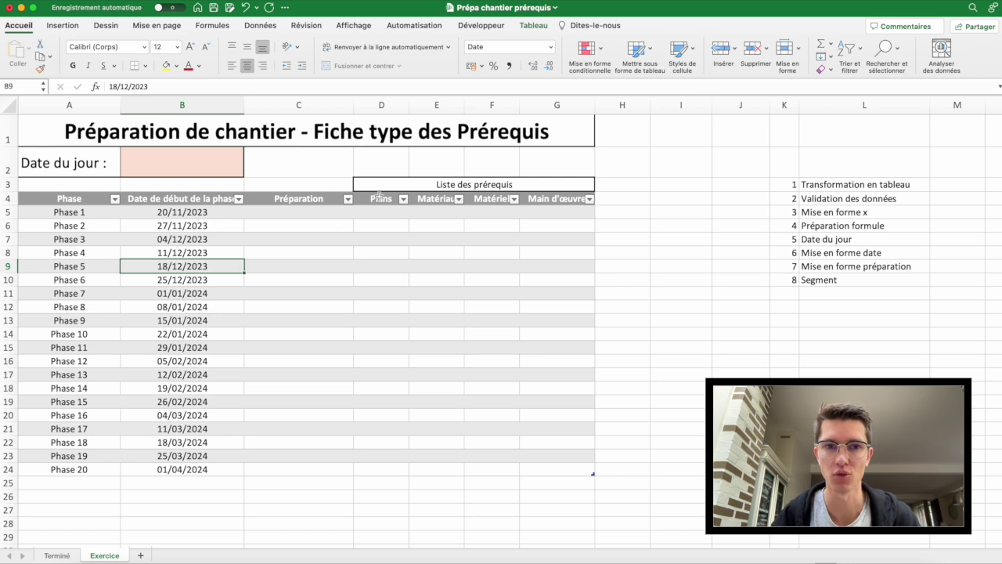
{"action": "left_click", "coordinate": [372, 213]}
{"action": "type", "text": "dsf"}
{"action": "key", "text": "BackSpace"}
{"action": "key", "text": "BackSpace"}
{"action": "key", "text": "BackSpace"}
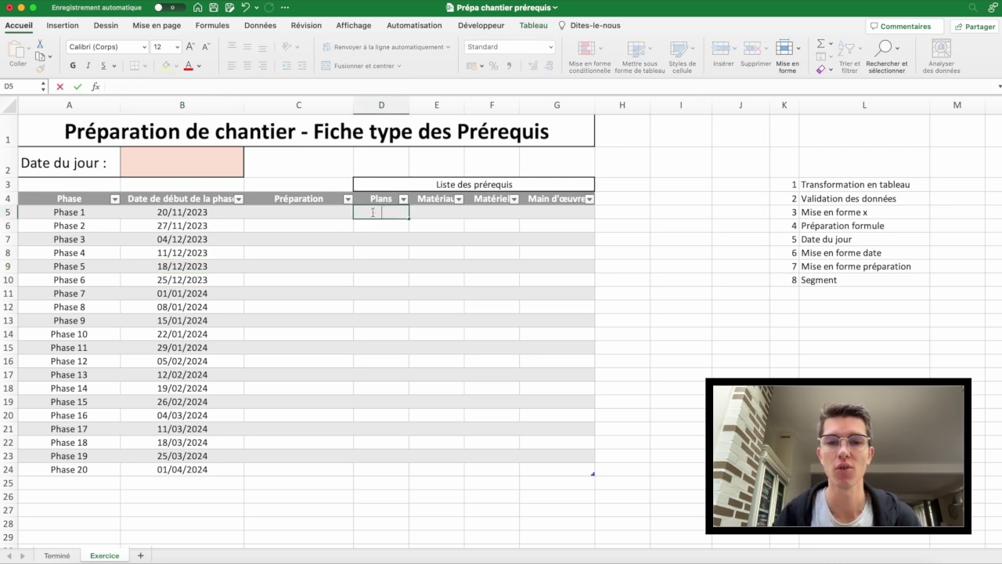
{"action": "left_click", "coordinate": [382, 237]}
Step: Restrict the prerequisite cells D5:G24 with a data validation list whose only source value is x
{"action": "left_click_drag", "start_coordinate": [376, 212], "coordinate": [555, 465]}
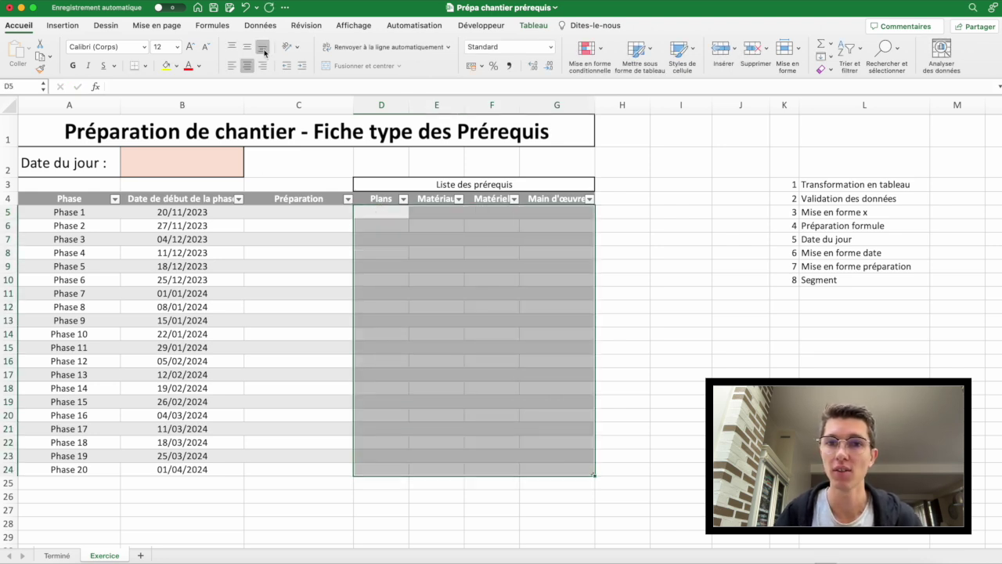
{"action": "left_click", "coordinate": [261, 25]}
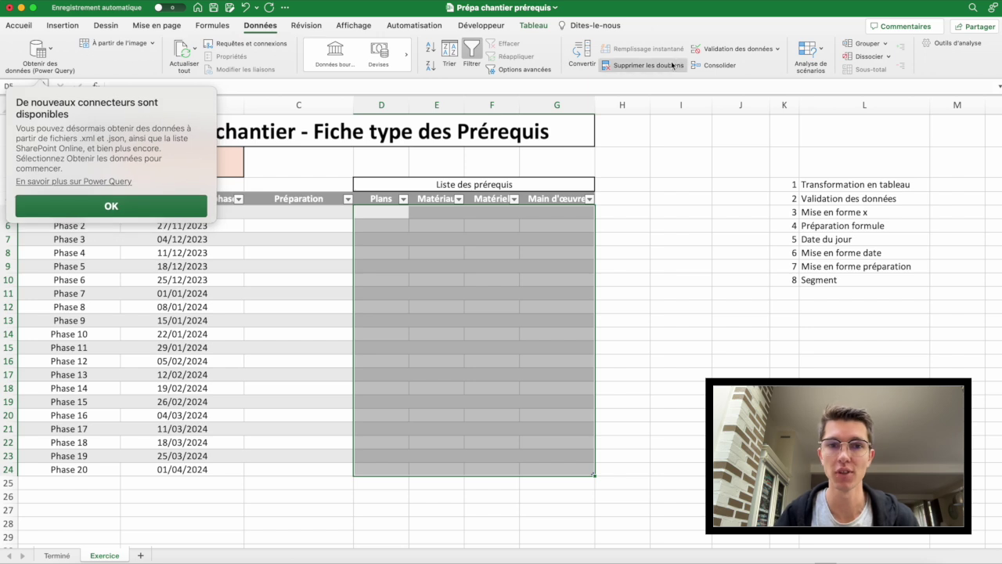
{"action": "left_click", "coordinate": [717, 48]}
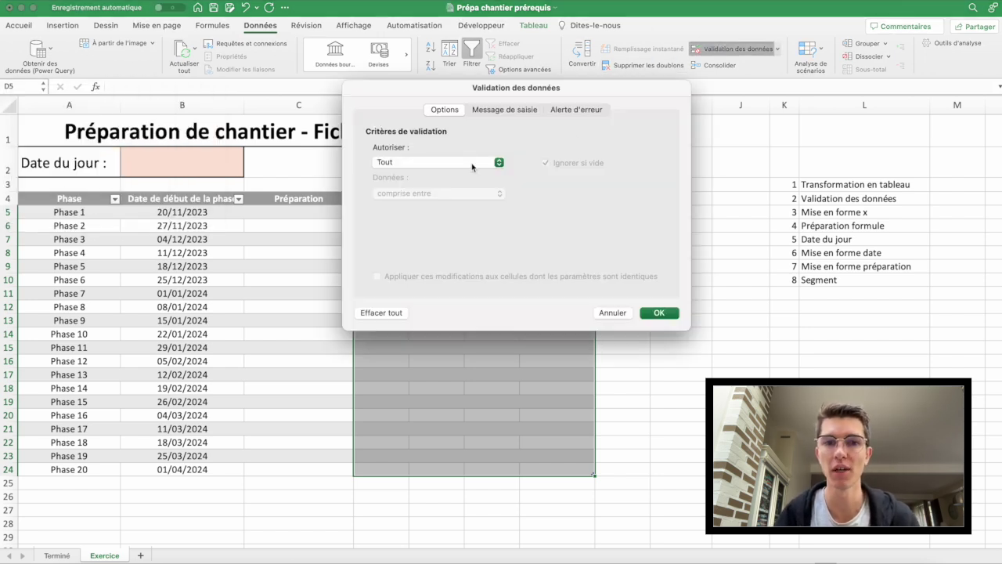
{"action": "left_click", "coordinate": [474, 164]}
{"action": "left_click", "coordinate": [435, 202]}
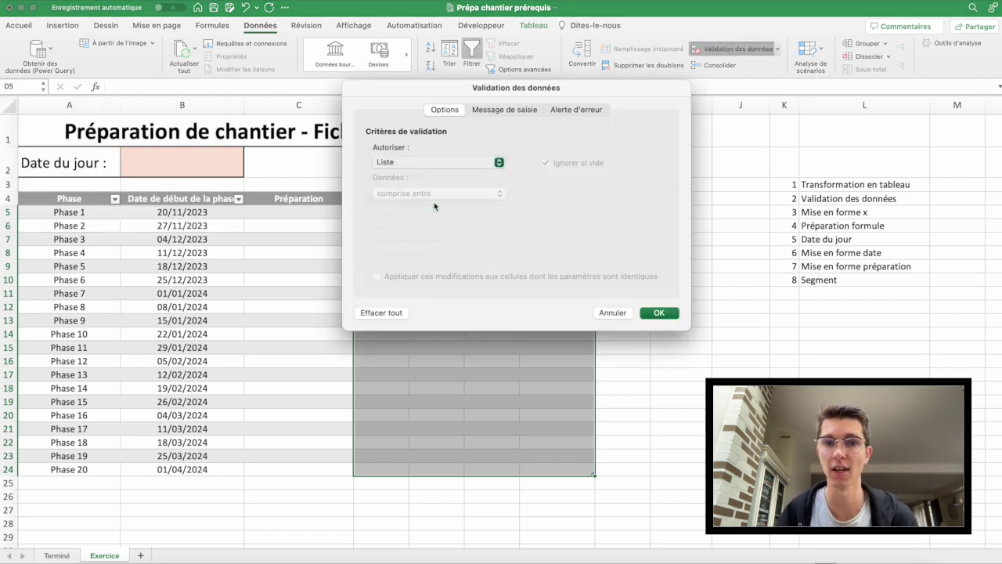
{"action": "left_click", "coordinate": [422, 223]}
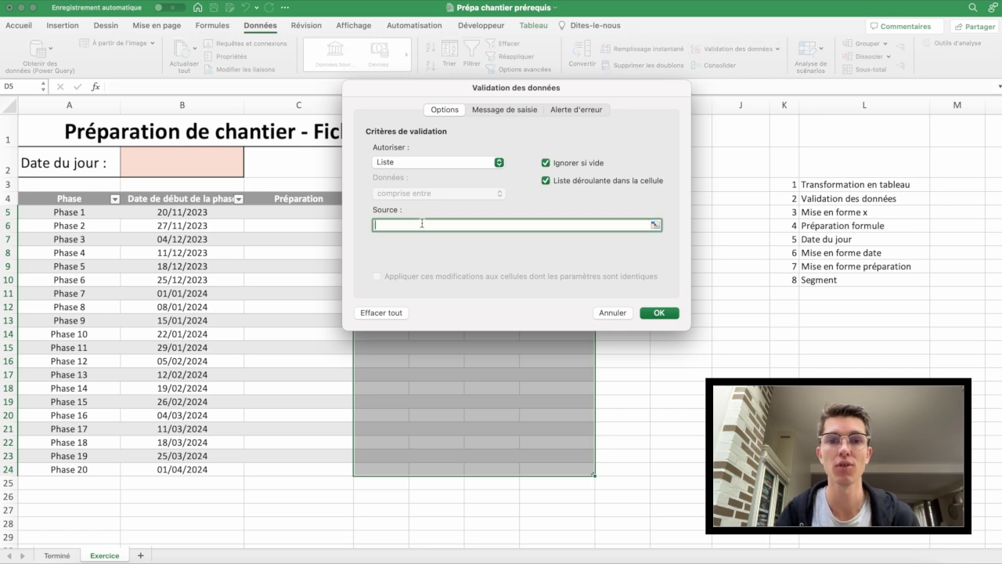
{"action": "left_click", "coordinate": [660, 312]}
Step: Mark x under Matériaux and Matériel for Phase 5, Matériel for Phase 6 and Plans for Phase 4
{"action": "left_click", "coordinate": [510, 266]}
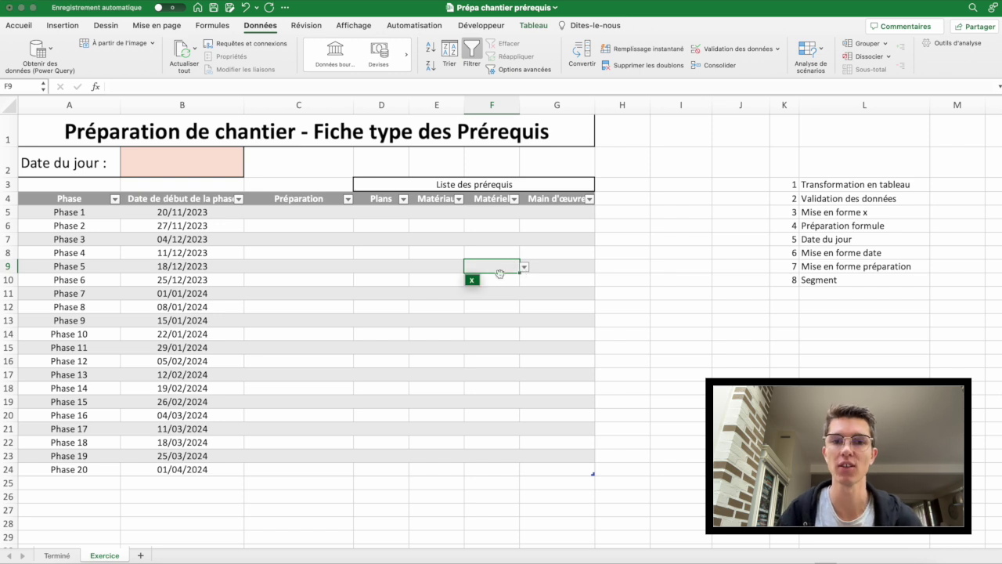
{"action": "left_click", "coordinate": [524, 268]}
{"action": "left_click", "coordinate": [471, 281]}
{"action": "key", "text": "Left"}
{"action": "type", "text": "x"}
{"action": "key", "text": "Left"}
{"action": "key", "text": "Up"}
{"action": "type", "text": "x"}
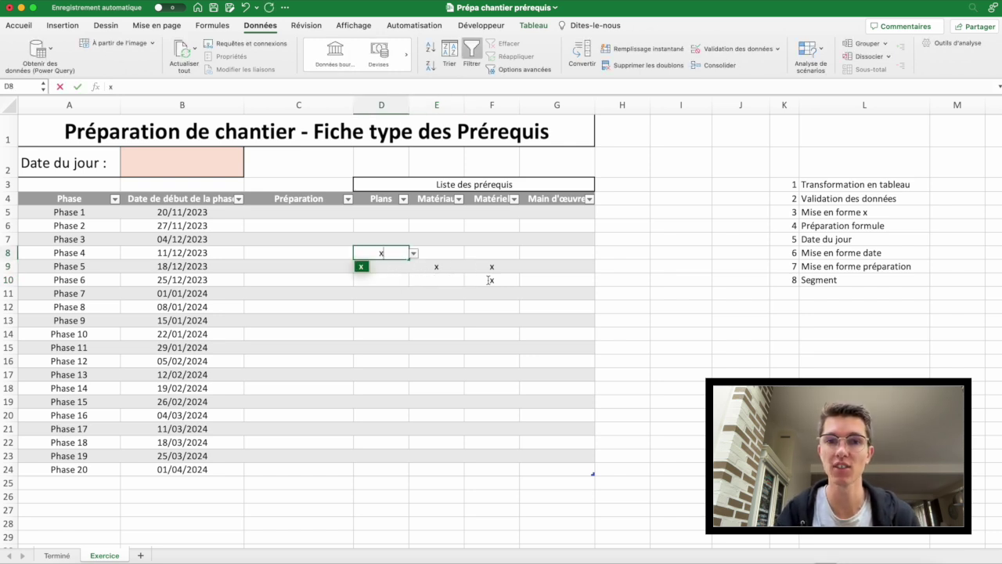
{"action": "key", "text": "Return"}
Step: Test the validation by trying to enter "dezf" under Plans for Phase 5, and cancel the entry
{"action": "type", "text": "dezf"}
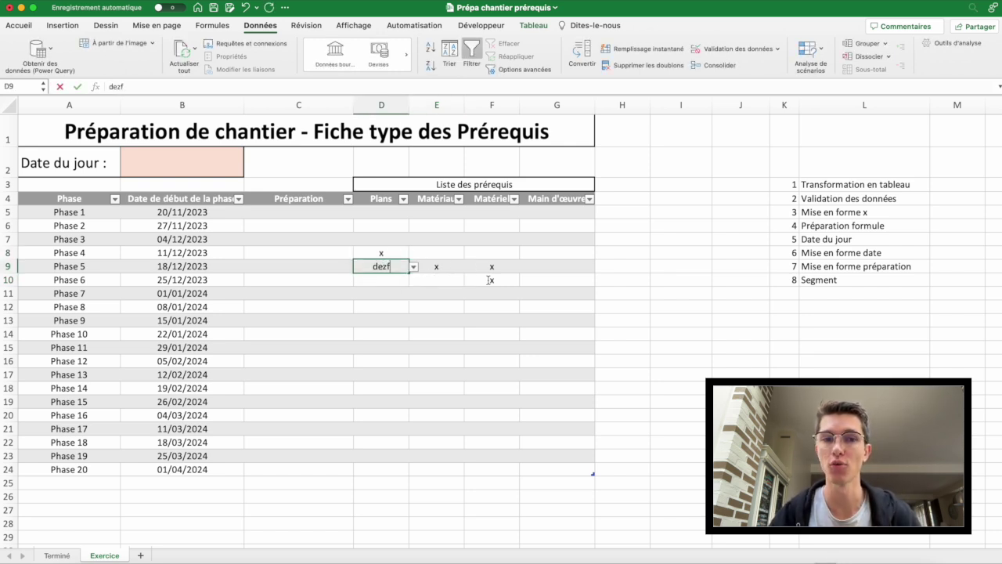
{"action": "key", "text": "Return"}
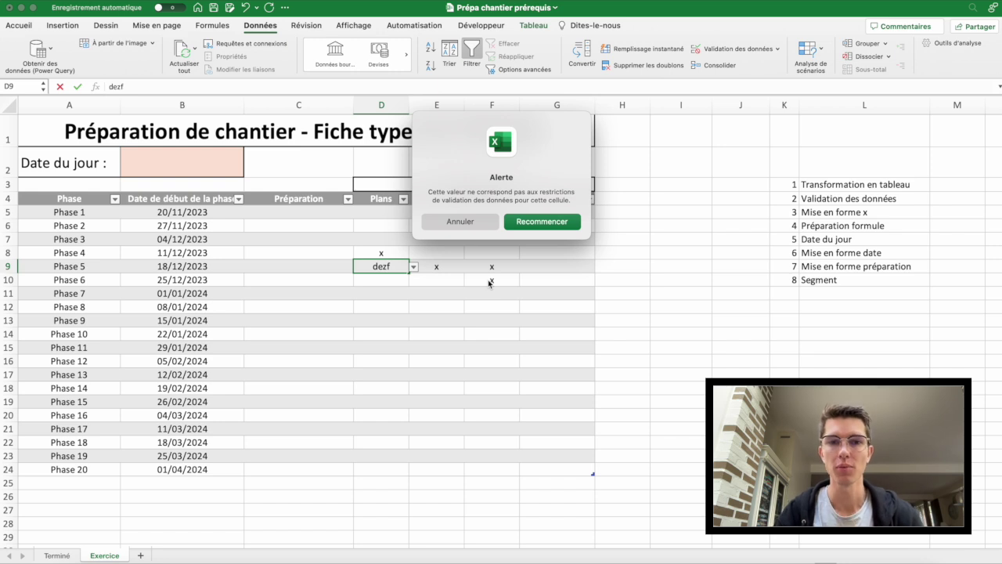
{"action": "key", "text": "Escape"}
Step: Mark x under Plans for Phase 3
{"action": "key", "text": "Up"}
{"action": "key", "text": "Up"}
{"action": "type", "text": "x"}
{"action": "key", "text": "Tab"}
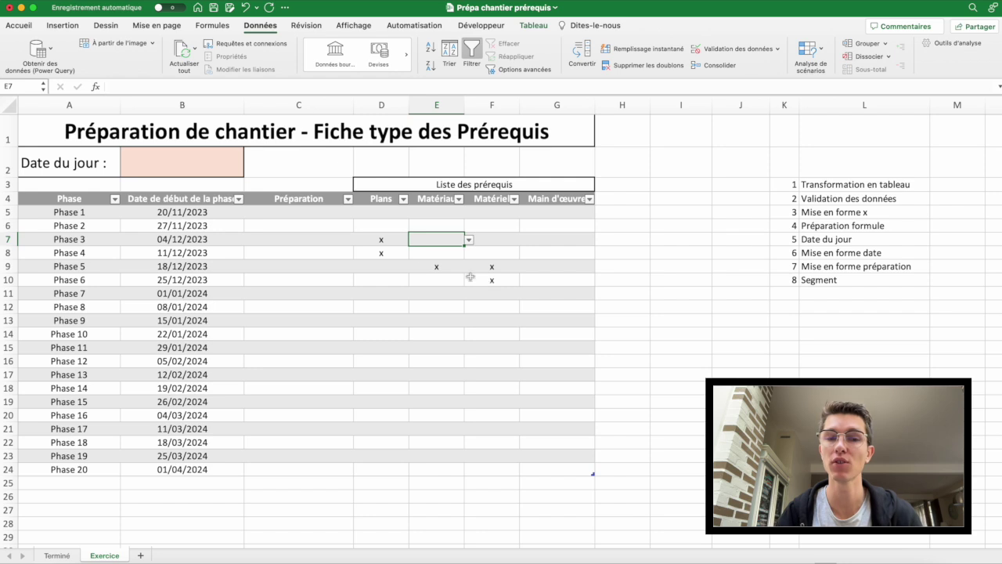
Step: Start a Classique conditional formatting rule for D5:G24 that formats only cells containing specific text
{"action": "left_click_drag", "start_coordinate": [378, 213], "coordinate": [589, 471]}
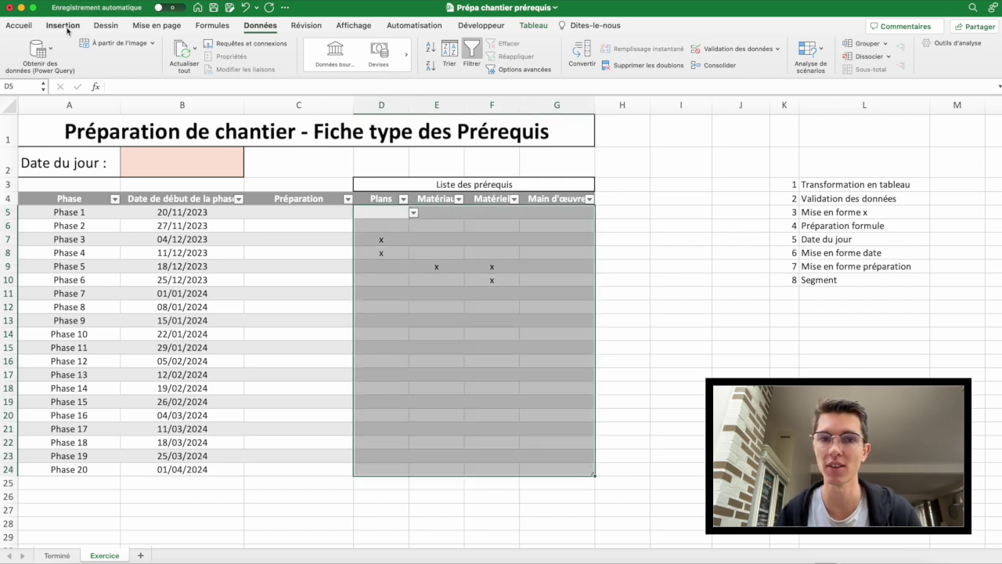
{"action": "left_click", "coordinate": [30, 28]}
{"action": "left_click", "coordinate": [588, 48]}
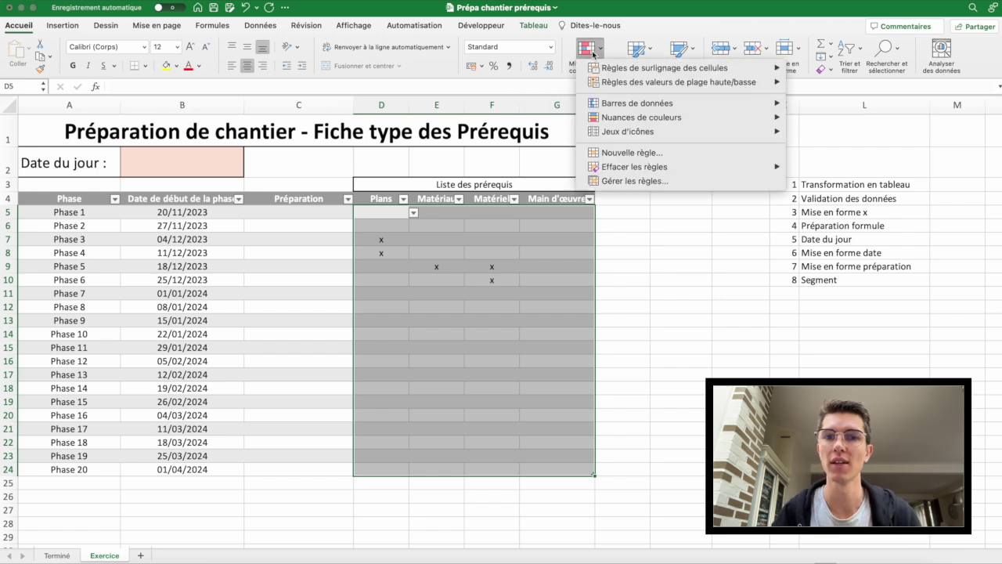
{"action": "mouse_move", "coordinate": [604, 104]}
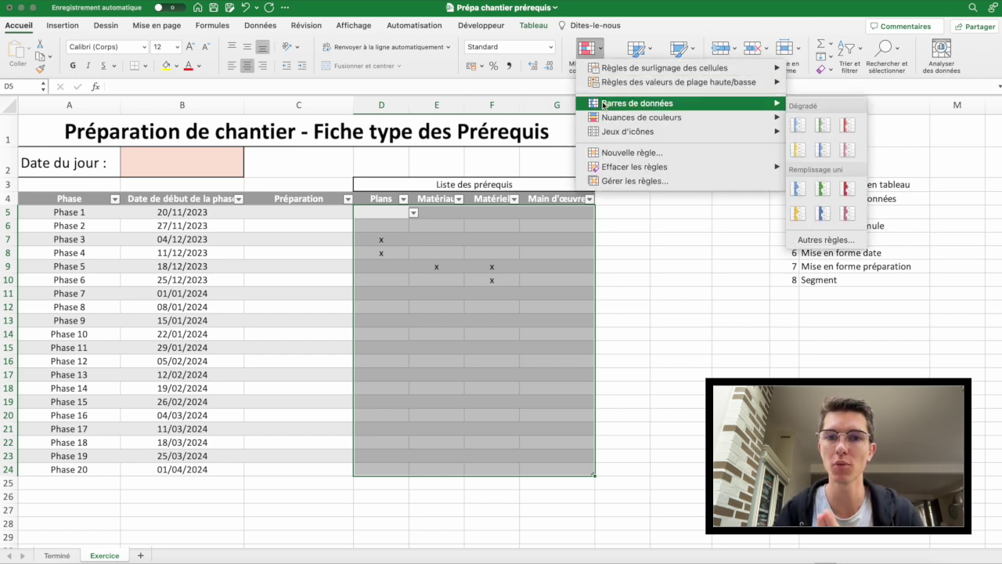
{"action": "left_click", "coordinate": [615, 154]}
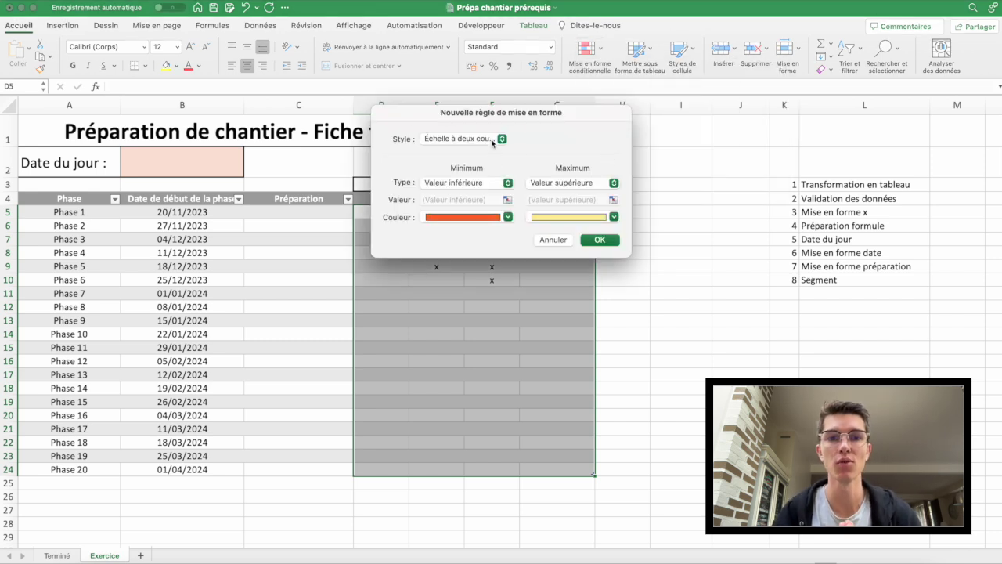
{"action": "left_click", "coordinate": [493, 139]}
{"action": "left_click", "coordinate": [472, 190]}
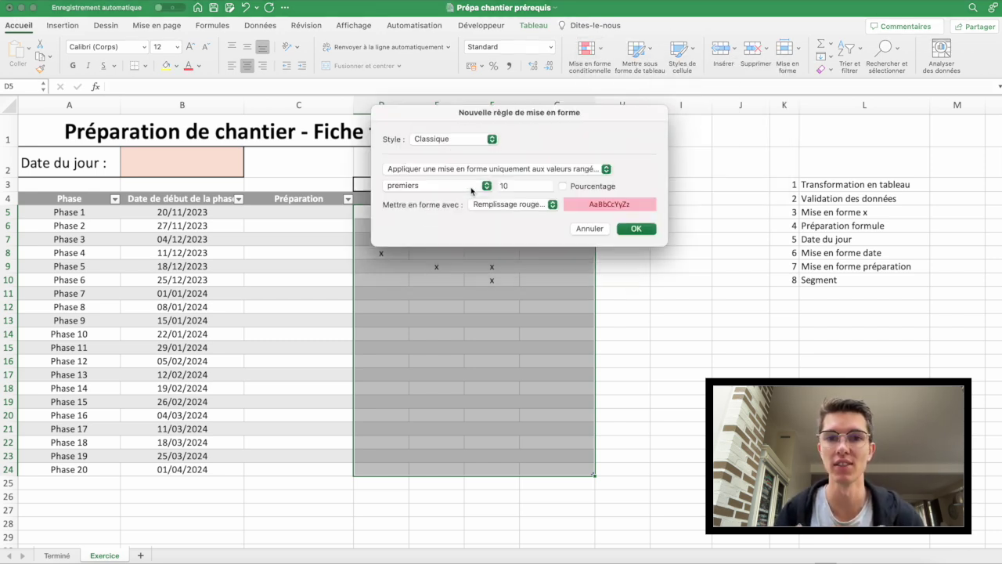
{"action": "left_click", "coordinate": [473, 169]}
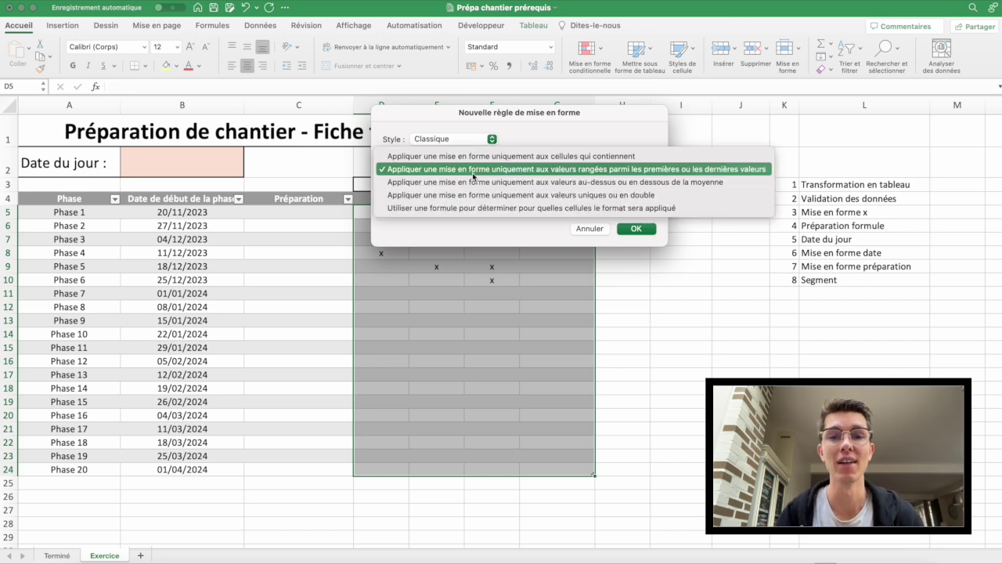
{"action": "left_click", "coordinate": [509, 156]}
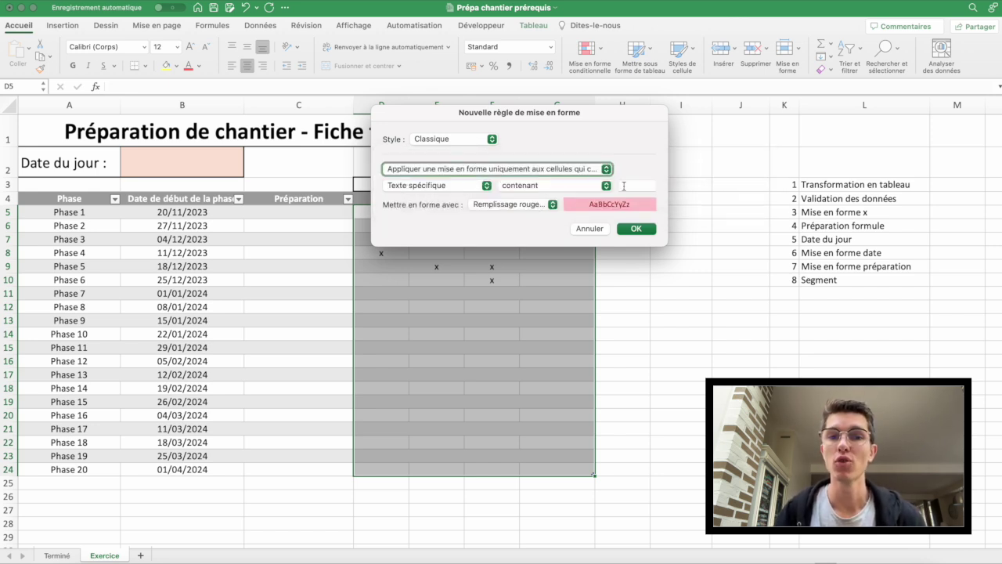
Step: Make the rule format cells containing x with green fill and dark green text, and apply it
{"action": "left_click", "coordinate": [637, 187]}
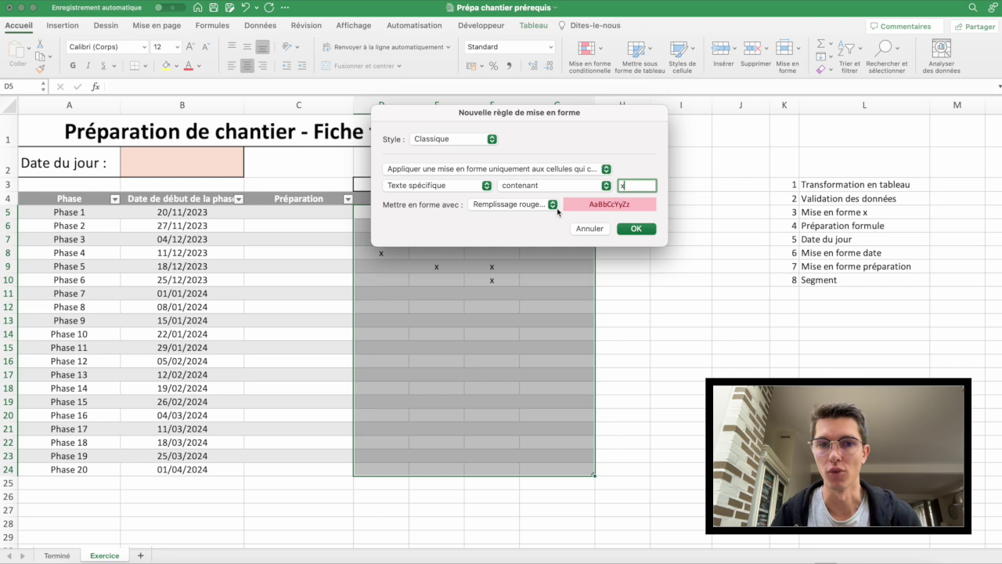
{"action": "left_click", "coordinate": [554, 208]}
{"action": "left_click", "coordinate": [544, 231]}
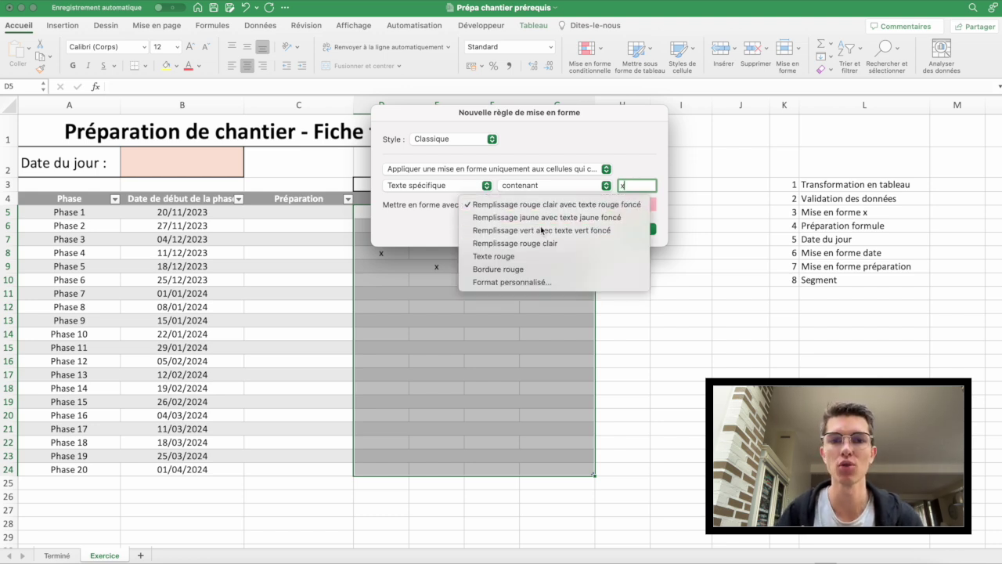
{"action": "left_click", "coordinate": [634, 229]}
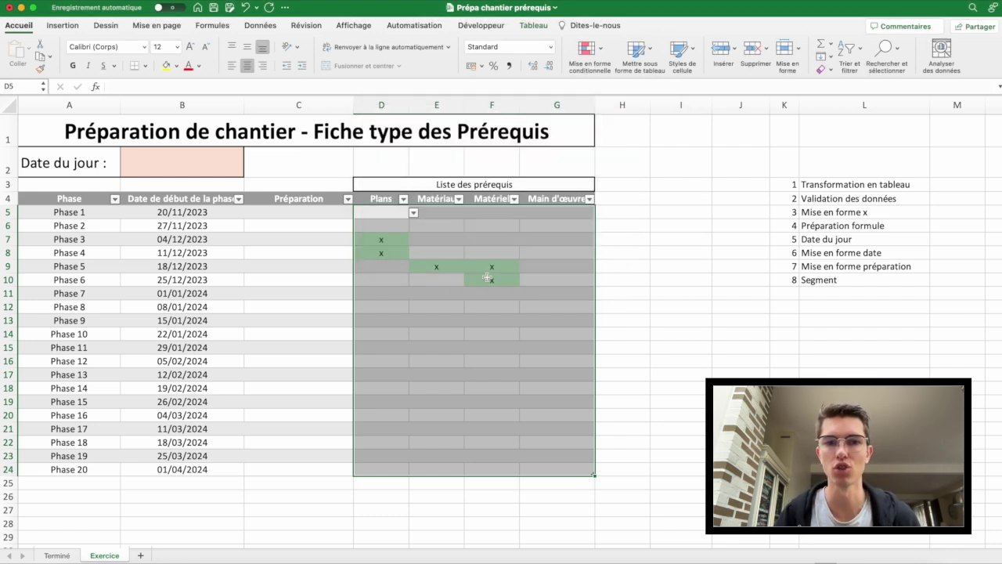
Step: Mark x under Matériaux and Matériel for Phase 2
{"action": "left_click", "coordinate": [435, 225]}
{"action": "type", "text": "x"}
{"action": "key", "text": "Tab"}
{"action": "type", "text": "x"}
{"action": "key", "text": "Tab"}
Step: Mark x under Matériel for Phase 3, clear that mark again, and return to the first Préparation cell
{"action": "key", "text": "Down"}
{"action": "key", "text": "Left"}
{"action": "type", "text": "x"}
{"action": "key", "text": "Left"}
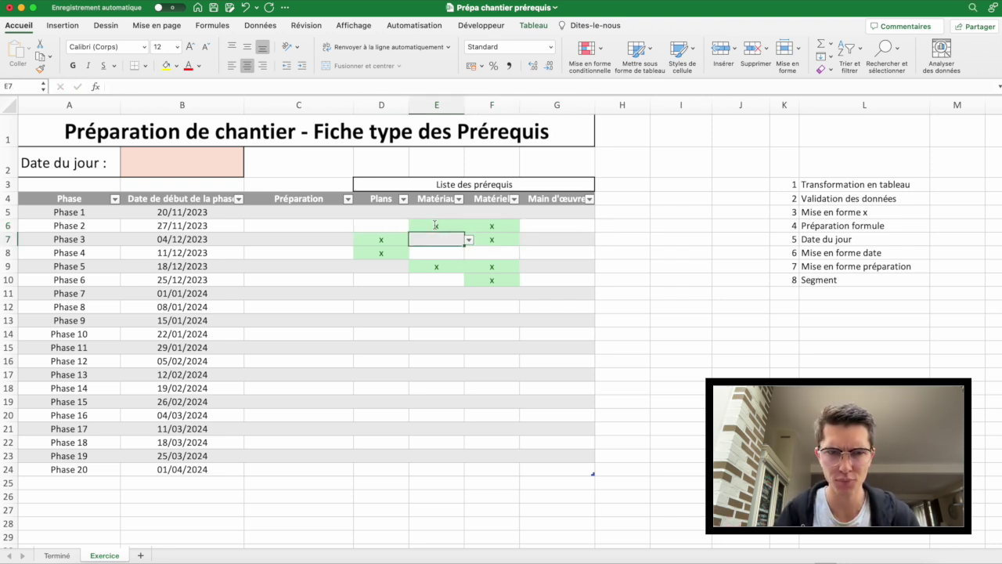
{"action": "key", "text": "Right"}
{"action": "key", "text": "Down"}
{"action": "key", "text": "Left"}
{"action": "key", "text": "Left"}
{"action": "key", "text": "Left"}
{"action": "key", "text": "Up"}
{"action": "key", "text": "Up"}
{"action": "key", "text": "Up"}
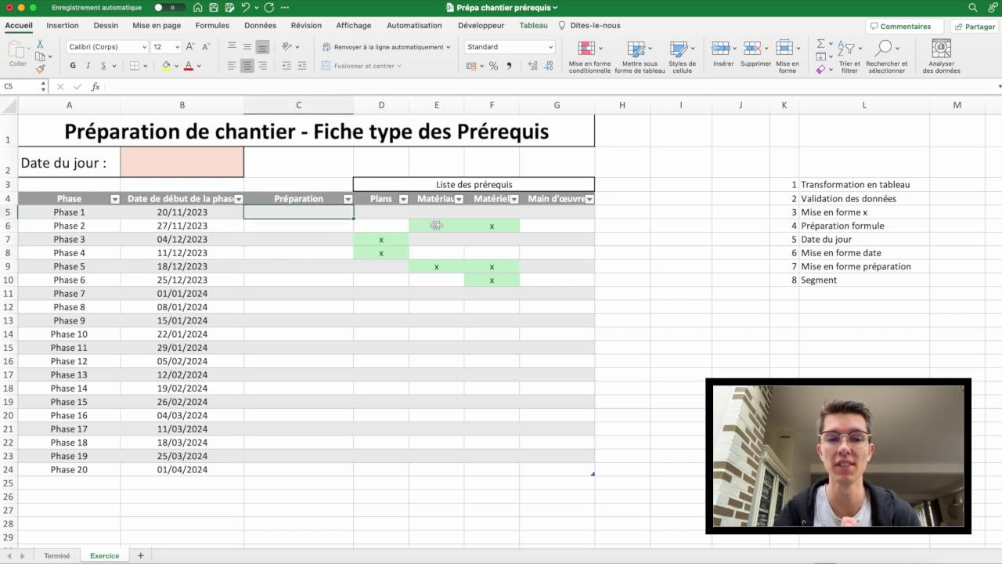
Step: Mark all four prerequisites of Phase 1 with x, from Plans to Main d'œuvre
{"action": "left_click_drag", "start_coordinate": [324, 208], "coordinate": [335, 345]}
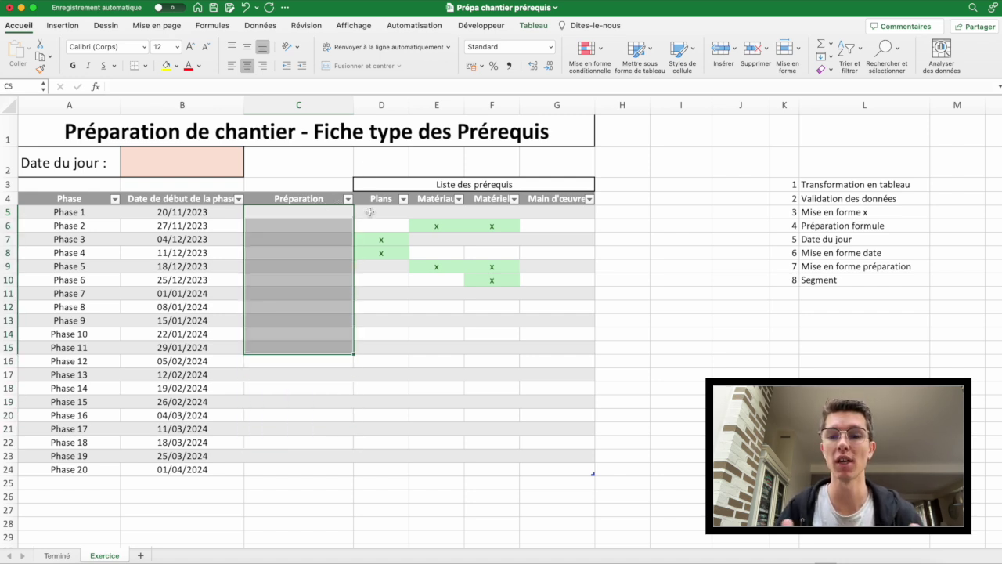
{"action": "left_click", "coordinate": [370, 212]}
{"action": "type", "text": "x"}
{"action": "key", "text": "Tab"}
{"action": "type", "text": "x"}
{"action": "key", "text": "Tab"}
{"action": "type", "text": "x"}
{"action": "key", "text": "Tab"}
{"action": "type", "text": "x"}
Step: Enter an NBVAL formula in C5 counting the filled cells from Plans to Main d'œuvre in the same row
{"action": "key", "text": "Left"}
{"action": "key", "text": "Left"}
{"action": "key", "text": "Left"}
{"action": "key", "text": "Left"}
{"action": "type", "text": "="}
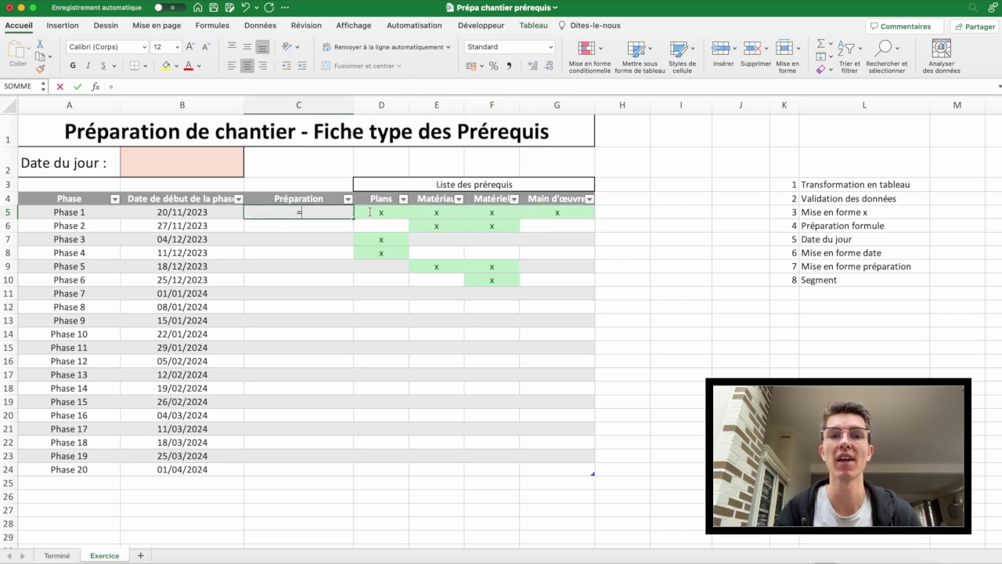
{"action": "type", "text": "nbval("}
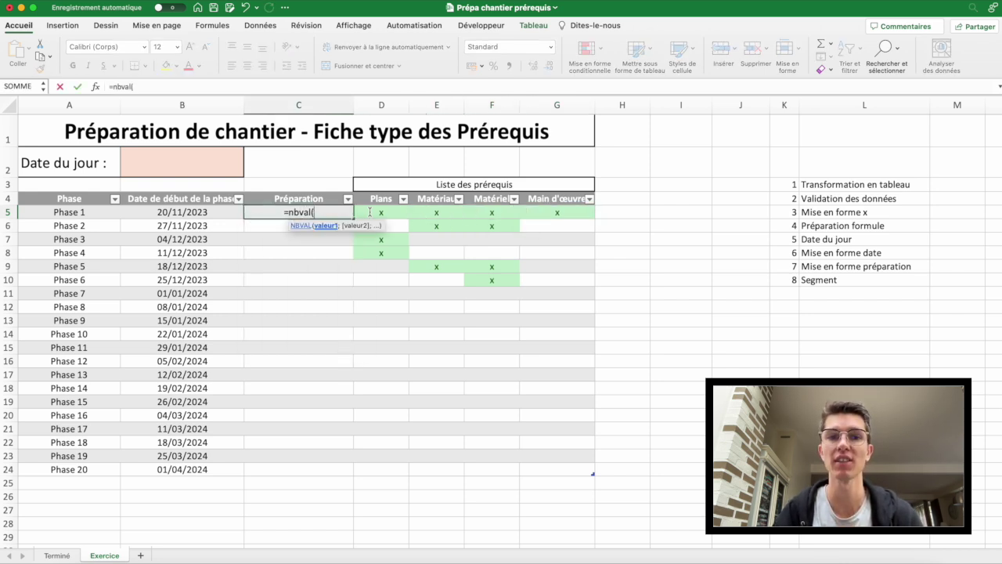
{"action": "left_click_drag", "start_coordinate": [370, 212], "coordinate": [521, 209]}
{"action": "key", "text": "Return"}
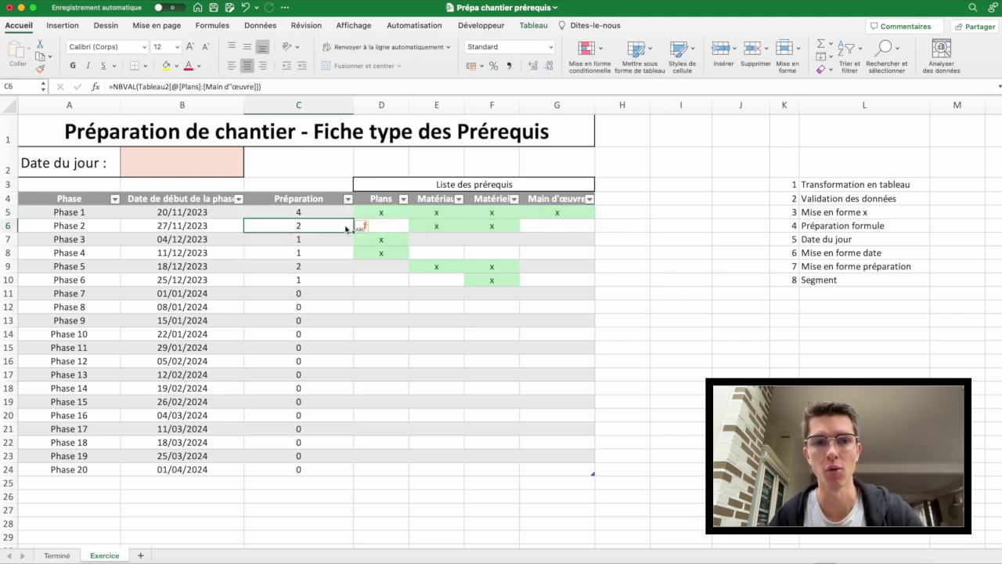
Step: Compare the Préparation counts of the first phases with the marks in their prerequisite cells
{"action": "left_click_drag", "start_coordinate": [287, 209], "coordinate": [288, 247]}
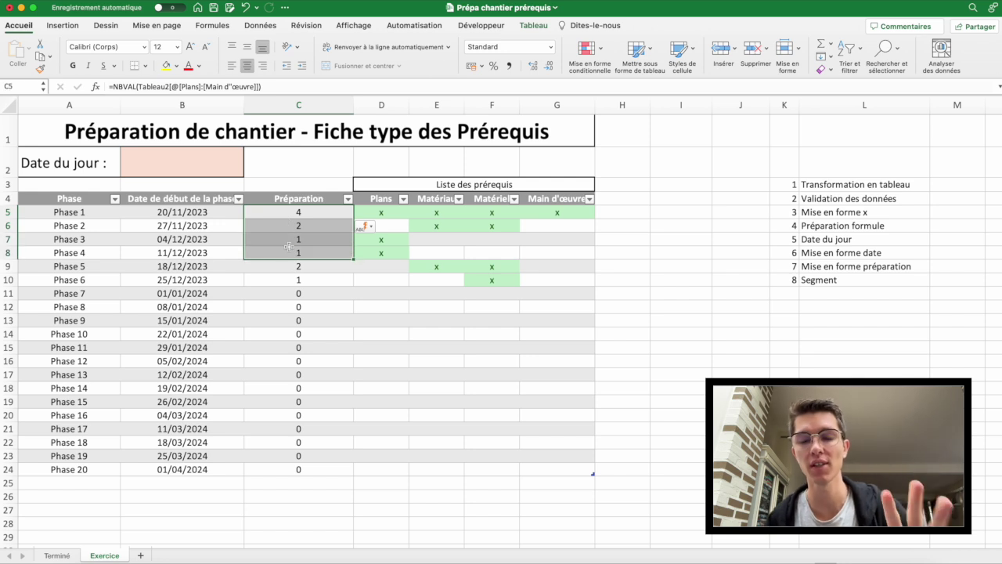
{"action": "left_click", "coordinate": [306, 212]}
{"action": "left_click_drag", "start_coordinate": [365, 211], "coordinate": [530, 213]}
{"action": "left_click", "coordinate": [343, 229]}
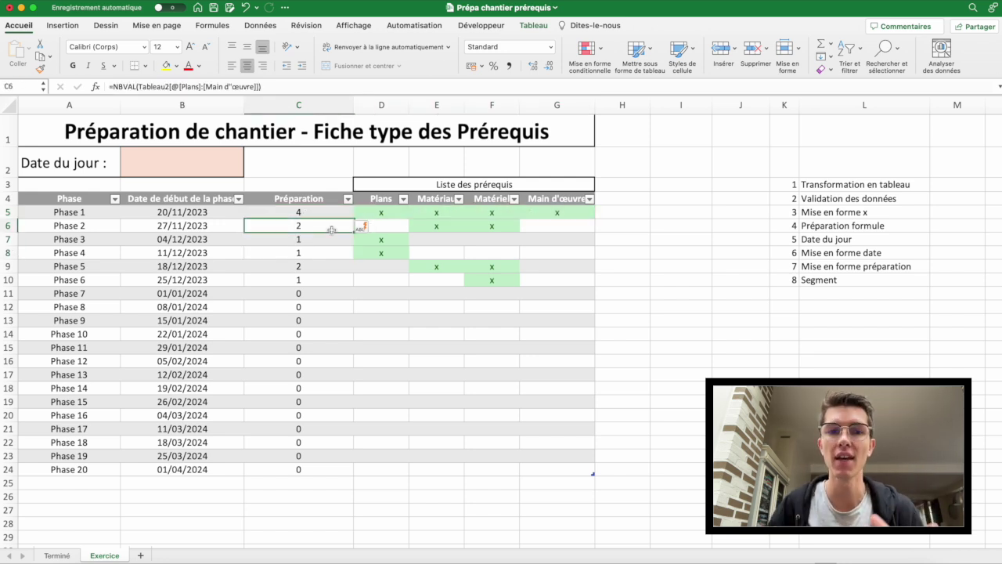
Step: Mark x under Main d'œuvre for Phase 2 and check that phase's Préparation count
{"action": "left_click_drag", "start_coordinate": [435, 227], "coordinate": [552, 224]}
{"action": "type", "text": "x"}
{"action": "key", "text": "Return"}
{"action": "left_click", "coordinate": [287, 226]}
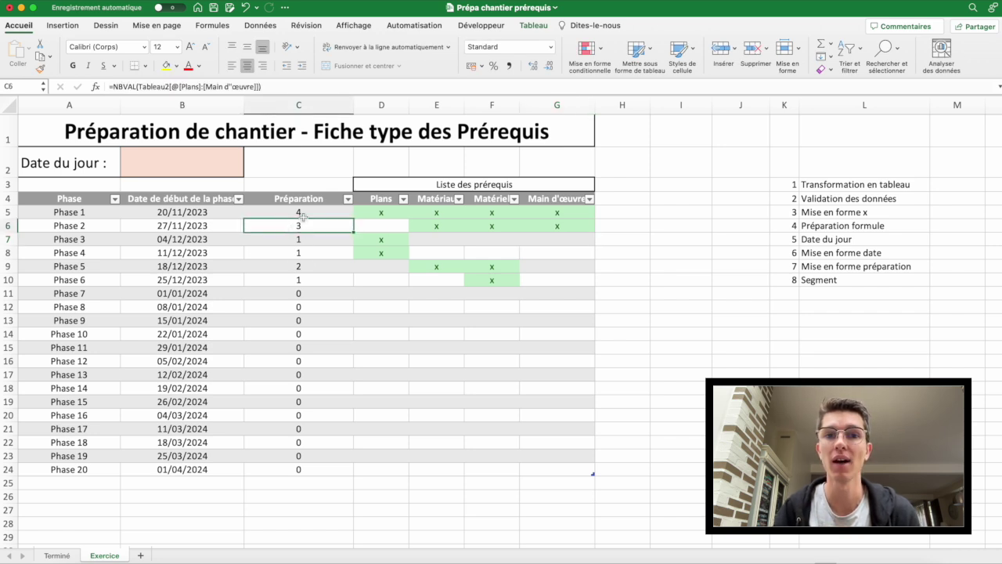
Step: Wrap the NBVAL count in C5 in a SI formula returning "Prêt à exécuter" when it equals 4, otherwise "Prépa à terminer"
{"action": "left_click", "coordinate": [302, 213]}
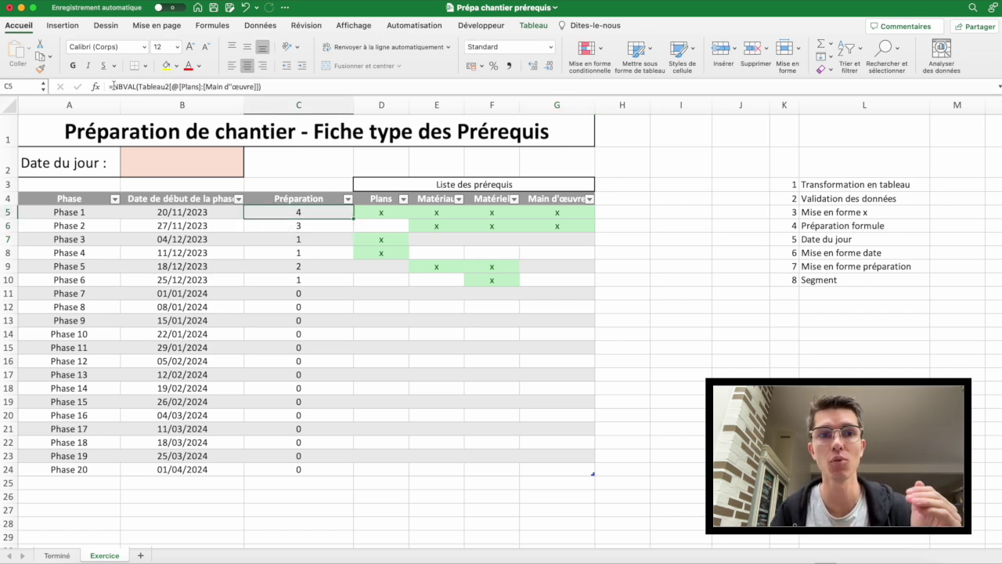
{"action": "left_click", "coordinate": [114, 87]}
{"action": "type", "text": "si("}
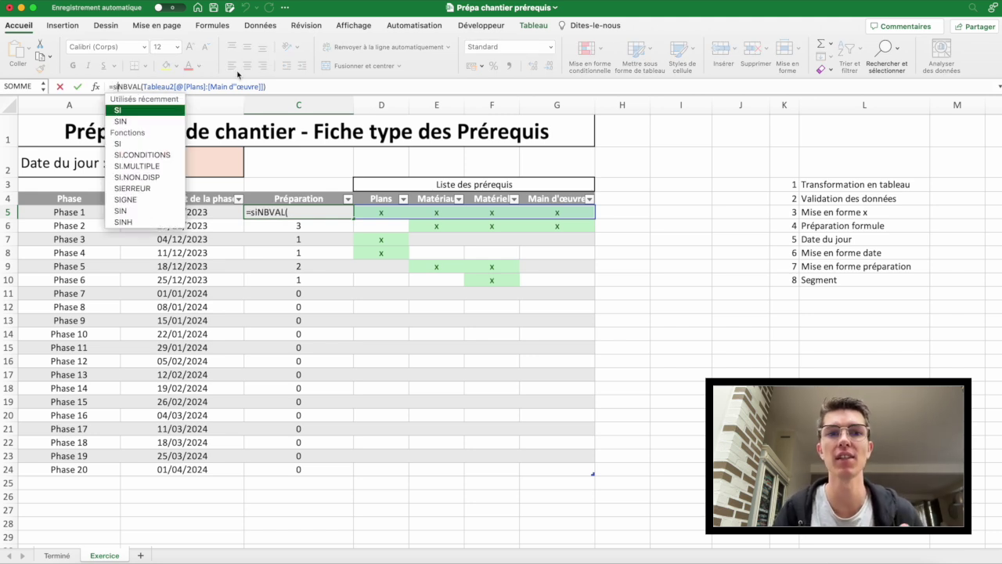
{"action": "left_click", "coordinate": [300, 83]}
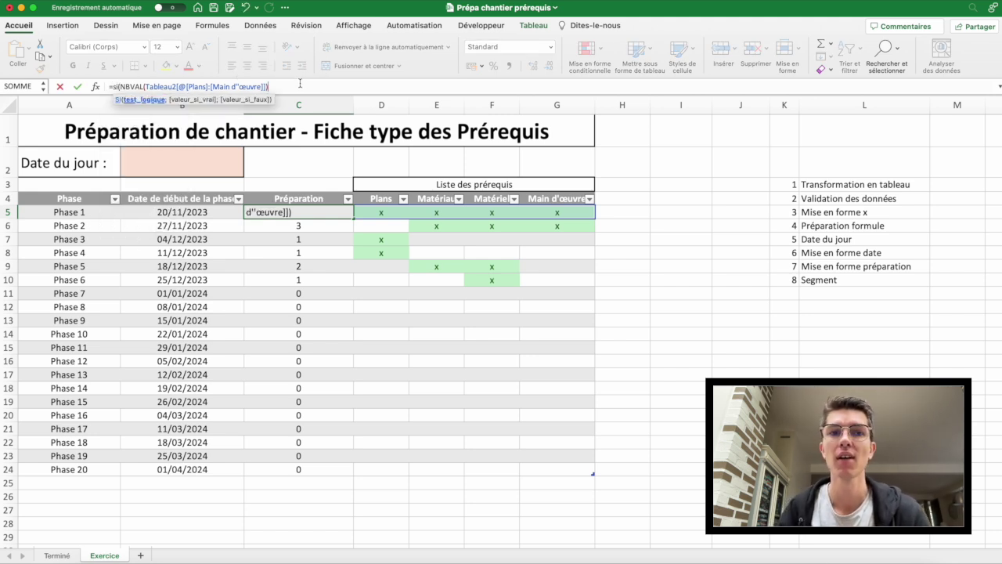
{"action": "type", "text": "=4;\"Prêt à ec"}
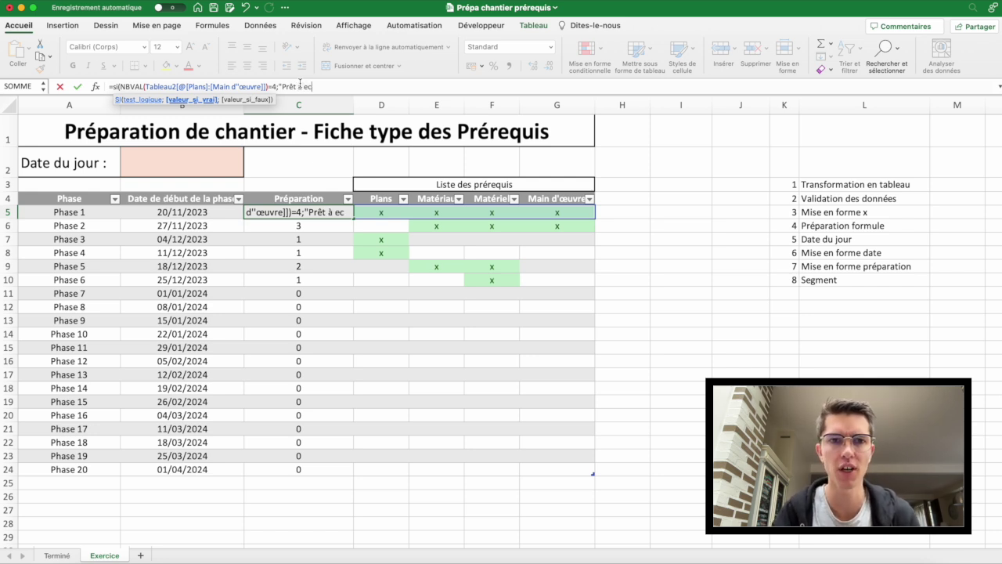
{"action": "key", "text": "BackSpace"}
{"action": "type", "text": "xécuter"}
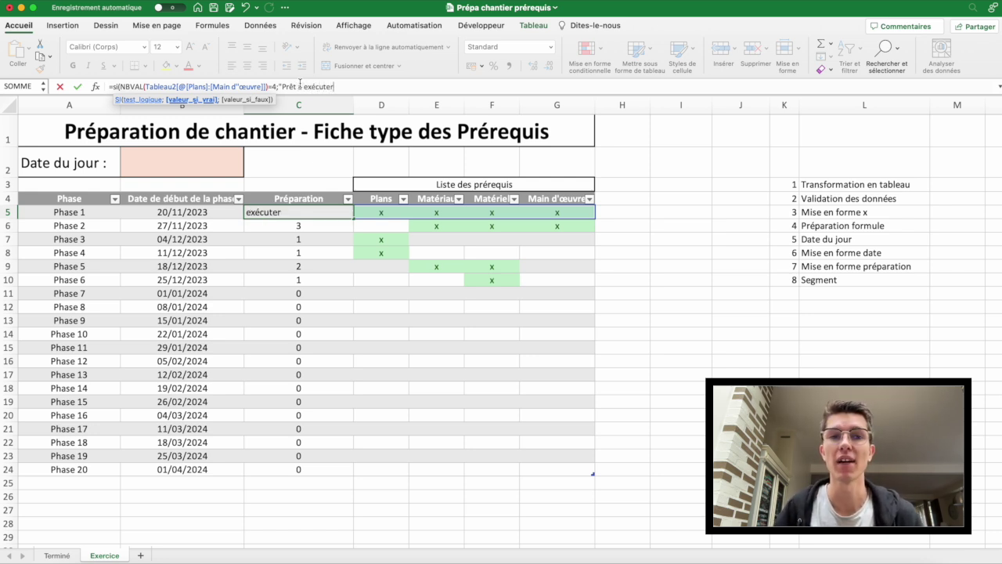
{"action": "type", "text": "\";\"Pré"}
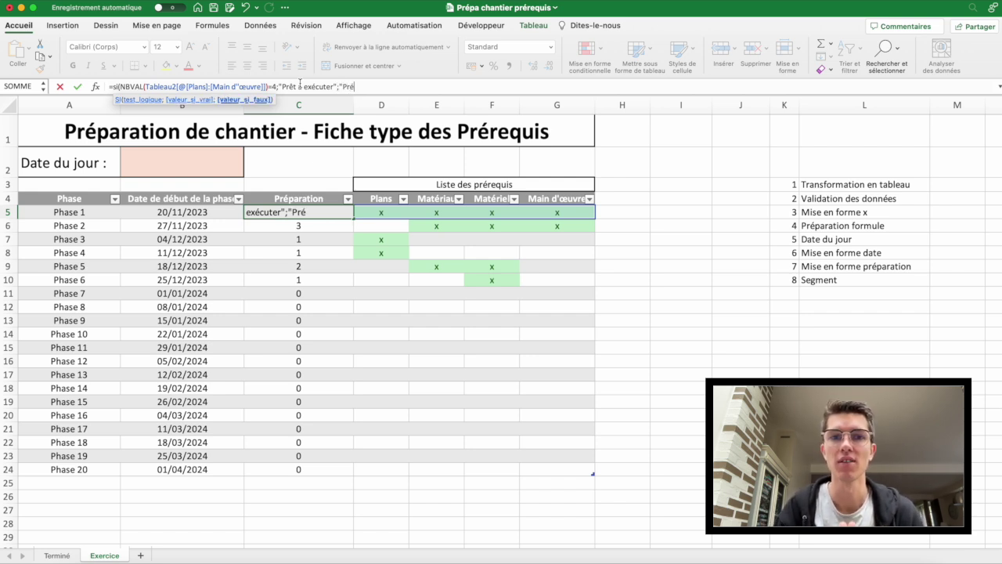
{"action": "type", "text": "pa à terminer\")"}
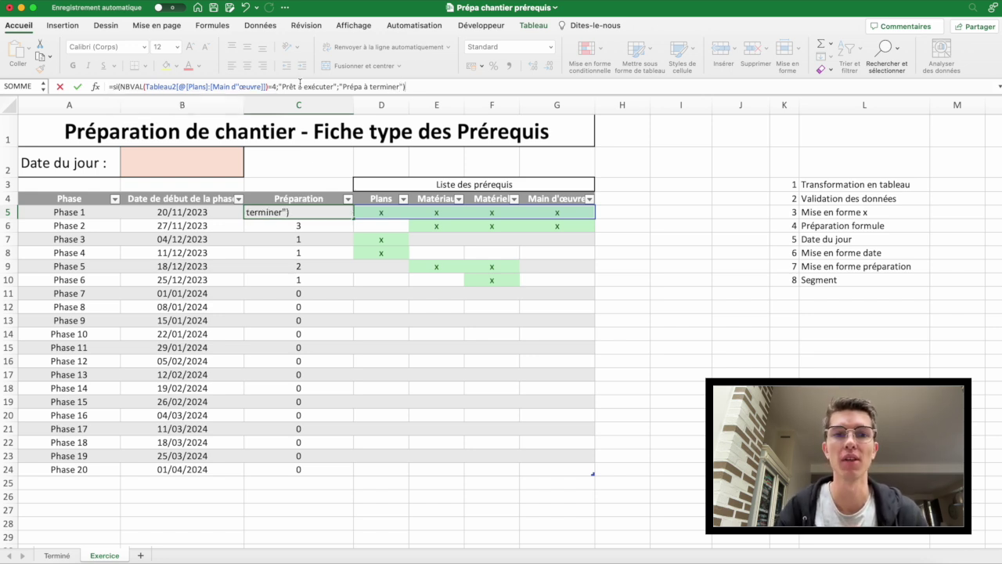
{"action": "key", "text": "Return"}
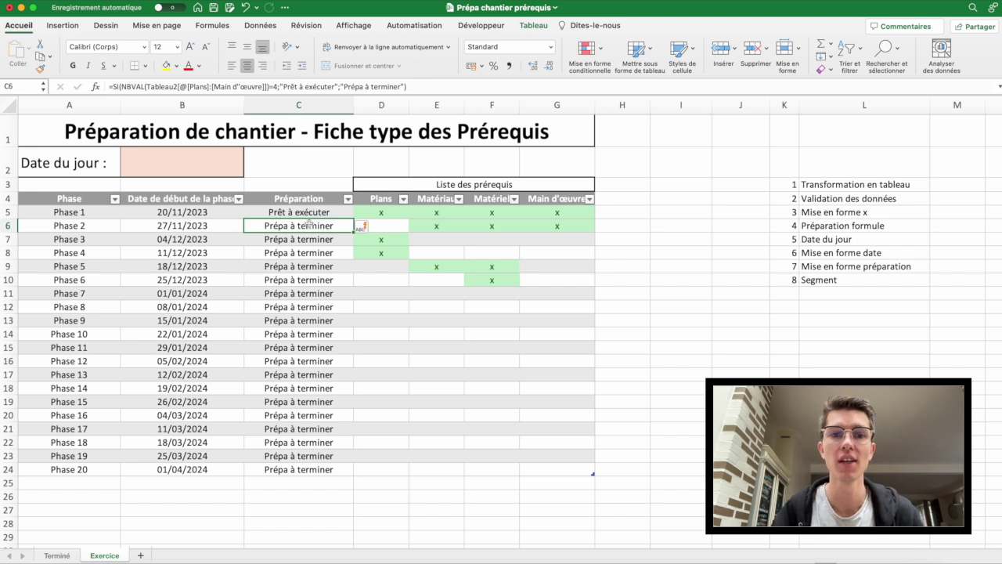
Step: Mark x under Plans for Phase 2 to complete that phase's prerequisites
{"action": "left_click", "coordinate": [389, 226]}
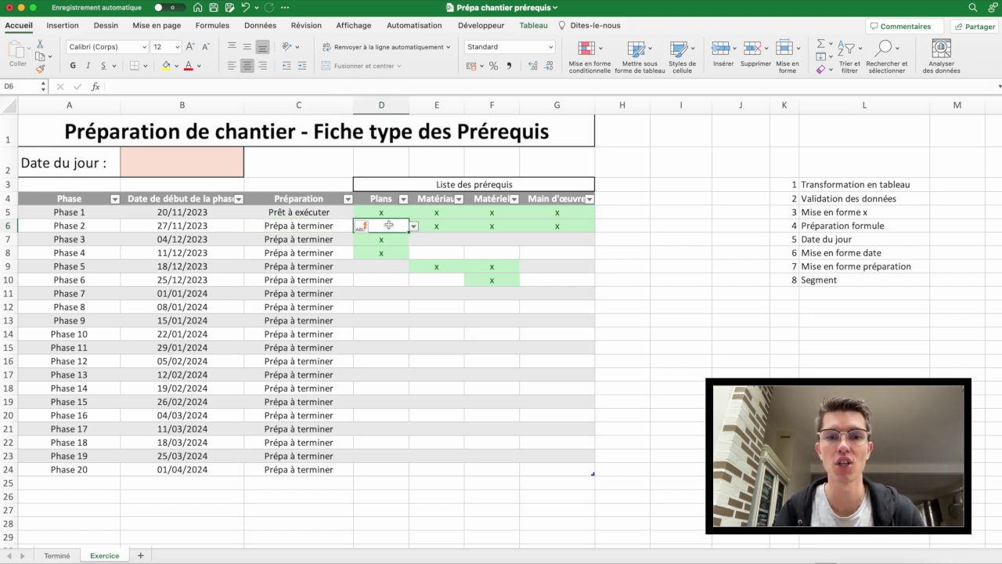
{"action": "type", "text": "x"}
{"action": "key", "text": "Return"}
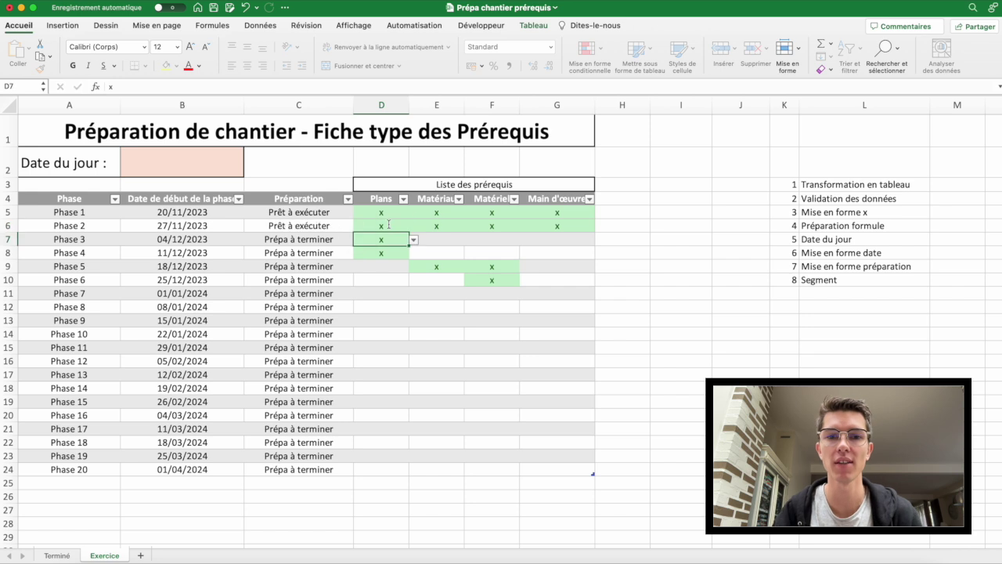
Step: Mark the missing Phase 6 prerequisites with x under Plans, Matériaux and Main d'œuvre, and check that phase's Préparation status
{"action": "left_click", "coordinate": [395, 278]}
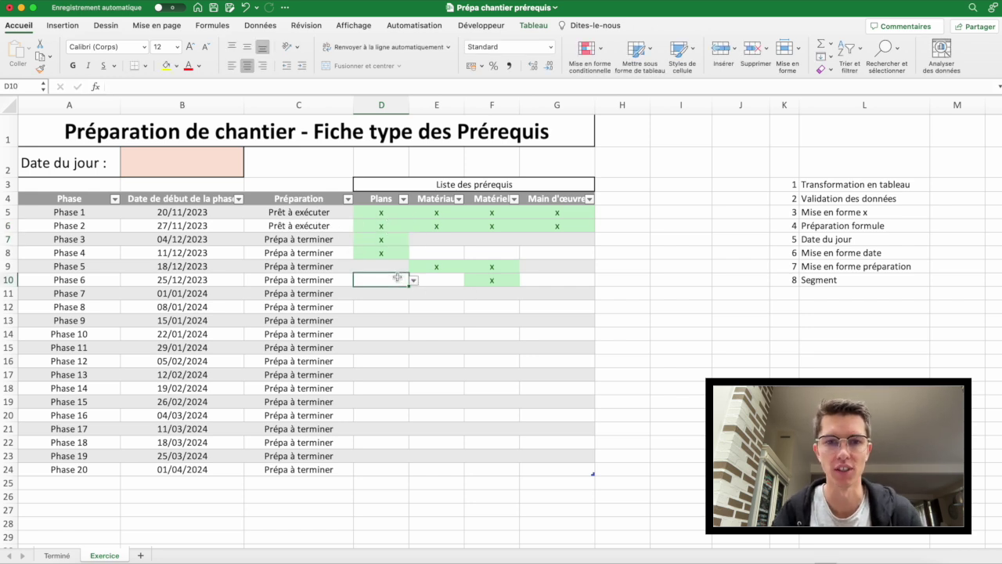
{"action": "type", "text": "x"}
{"action": "key", "text": "Tab"}
{"action": "type", "text": "x"}
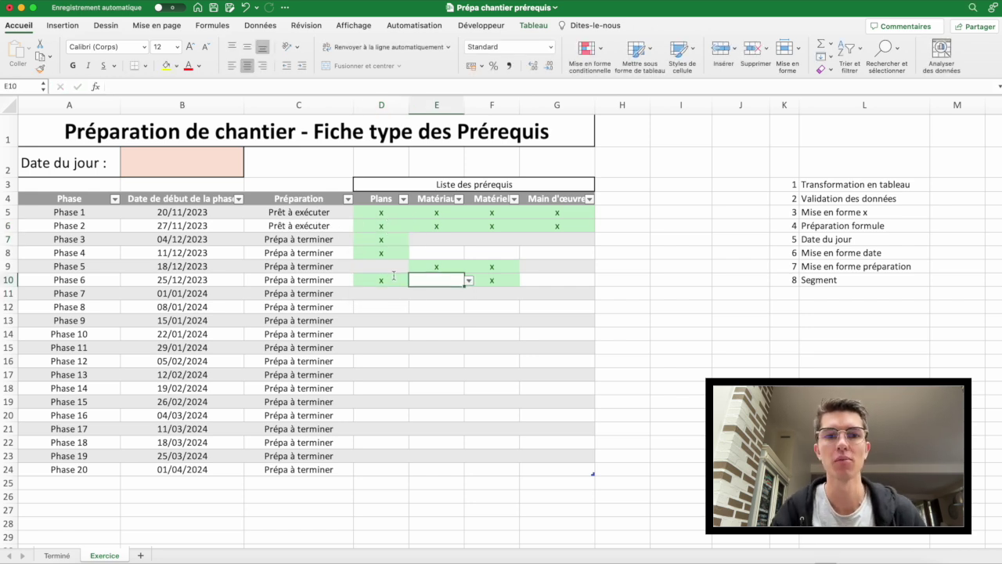
{"action": "key", "text": "Tab"}
{"action": "key", "text": "Tab"}
{"action": "type", "text": "x"}
{"action": "key", "text": "Tab"}
{"action": "key", "text": "Left"}
{"action": "key", "text": "Left"}
{"action": "key", "text": "Left"}
{"action": "key", "text": "Left"}
{"action": "key", "text": "Left"}
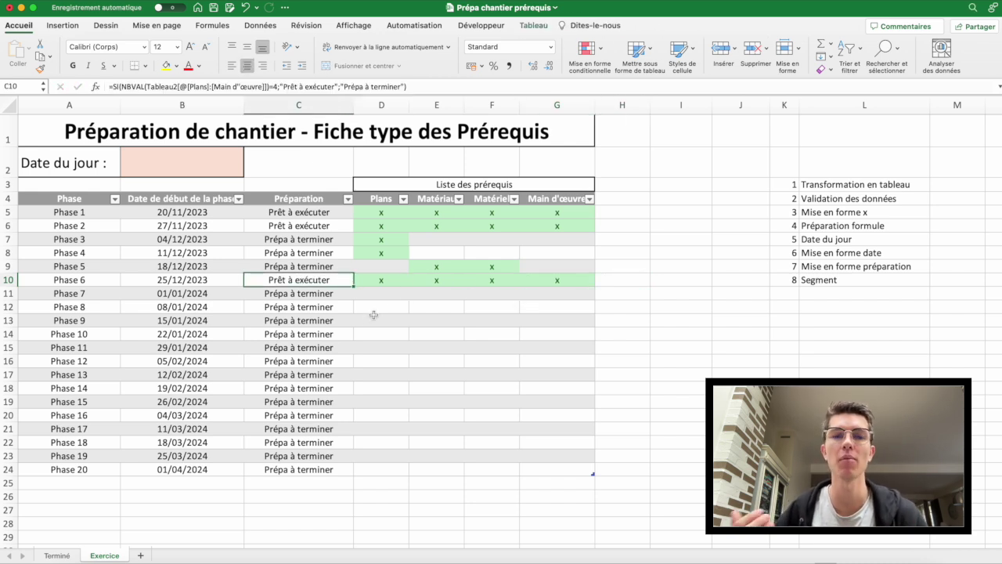
Step: Add a classic conditional formatting rule to the Préparation cells C5:C24, giving cells containing the text "Prêt à exécuter" a green fill
{"action": "left_click", "coordinate": [210, 162]}
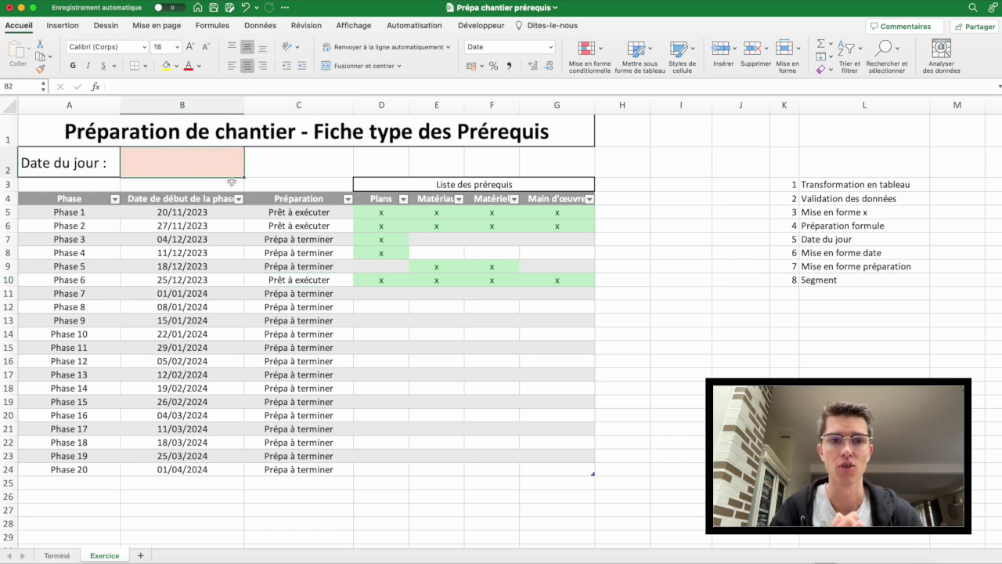
{"action": "left_click_drag", "start_coordinate": [302, 212], "coordinate": [277, 470]}
{"action": "left_click", "coordinate": [589, 50]}
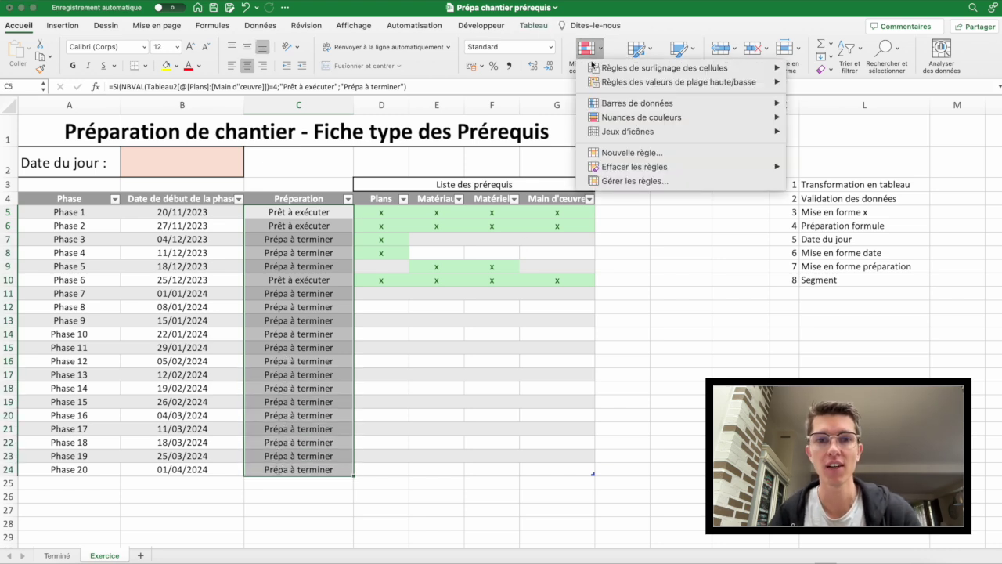
{"action": "left_click", "coordinate": [604, 152]}
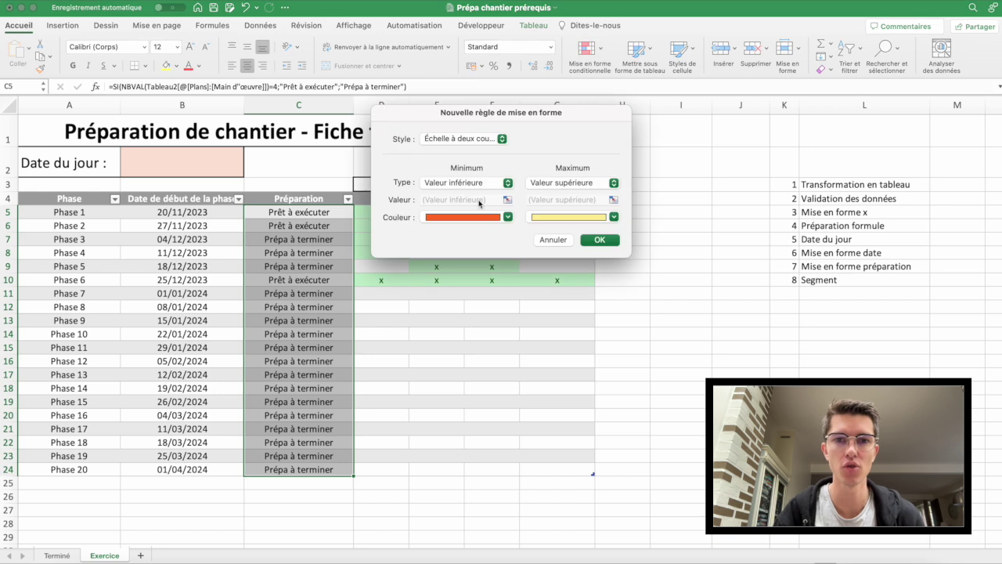
{"action": "left_click", "coordinate": [479, 140]}
{"action": "left_click", "coordinate": [458, 187]}
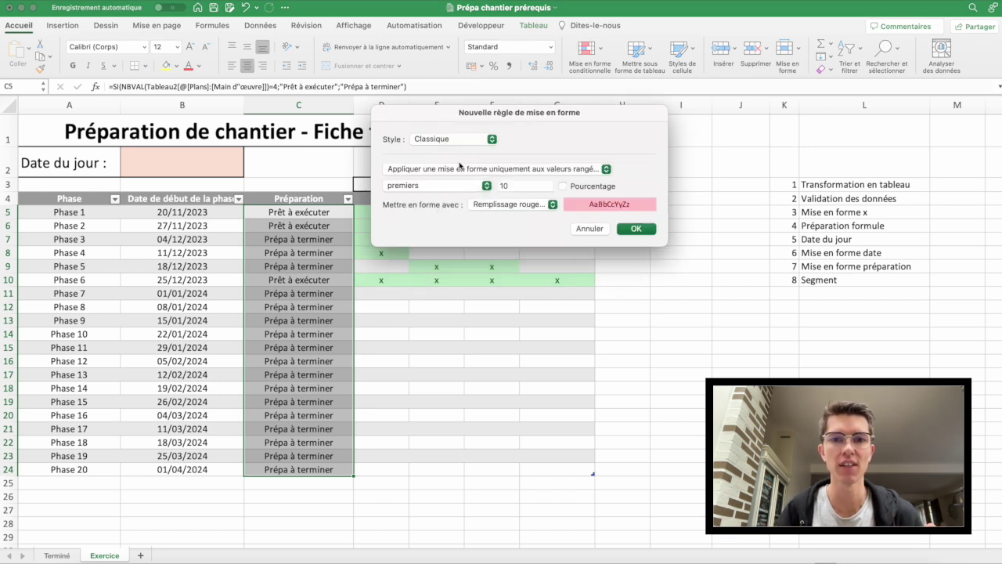
{"action": "left_click", "coordinate": [473, 168]}
{"action": "left_click", "coordinate": [473, 156]}
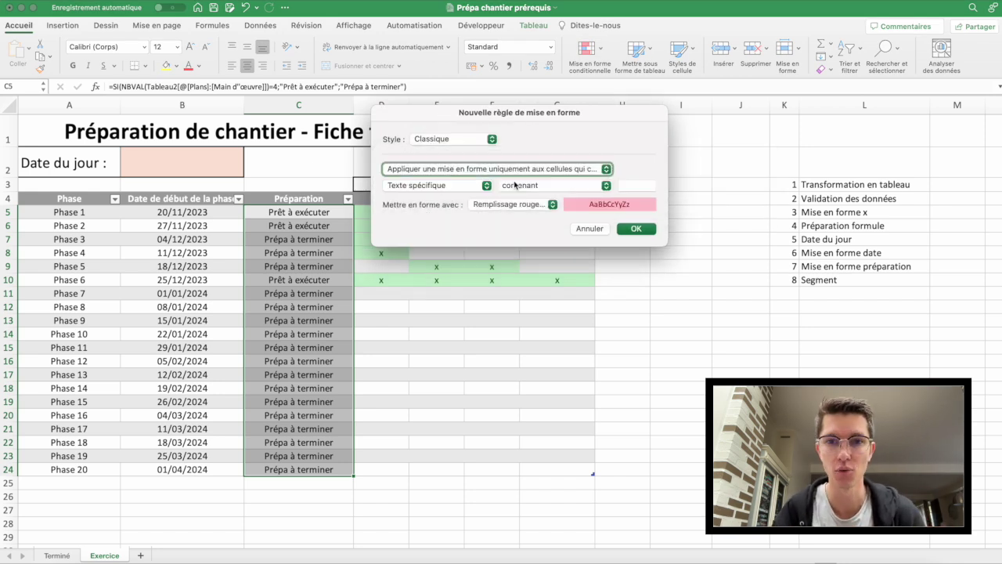
{"action": "left_click", "coordinate": [631, 184]}
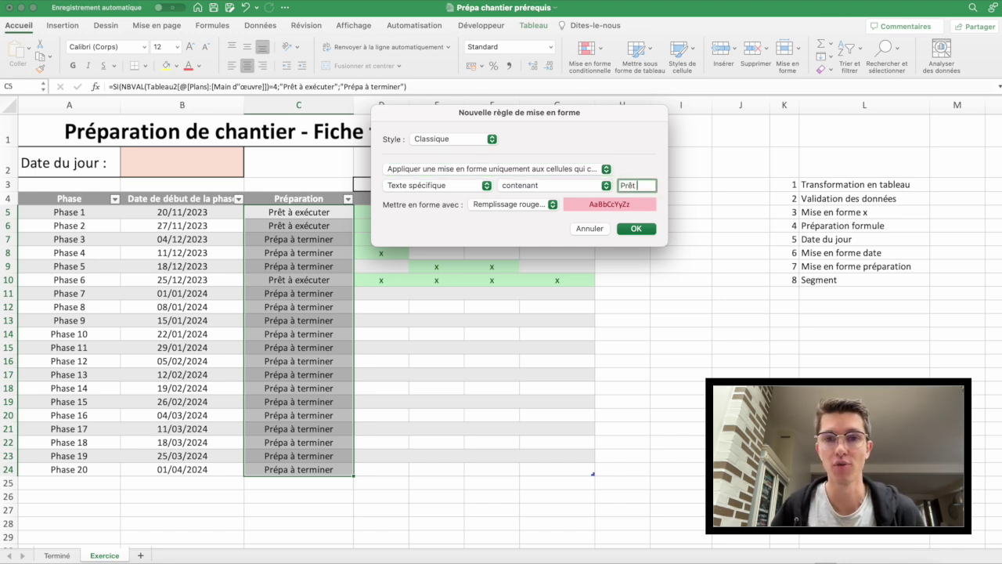
{"action": "type", "text": "Prêt à exécuter"}
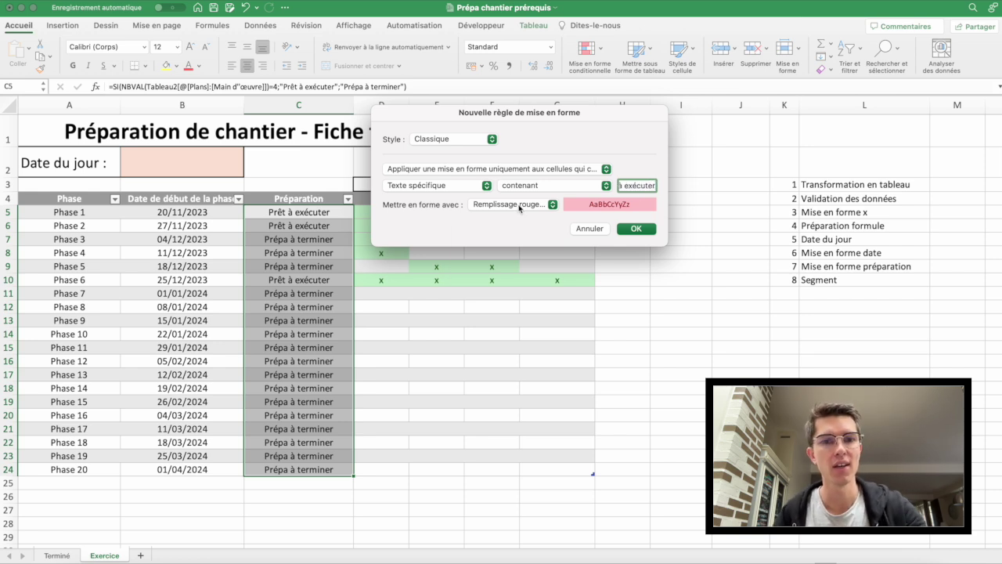
{"action": "left_click", "coordinate": [519, 207]}
{"action": "left_click", "coordinate": [513, 223]}
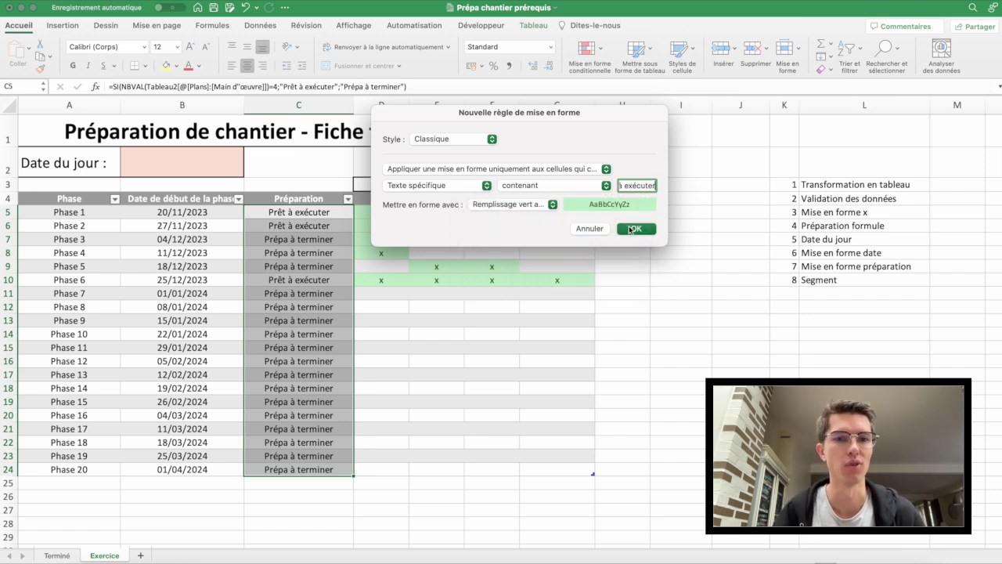
{"action": "left_click", "coordinate": [634, 229]}
Step: Add a second classic rule to the Préparation cells, giving cells containing the text "Prépa à terminer" a red fill
{"action": "left_click", "coordinate": [601, 69]}
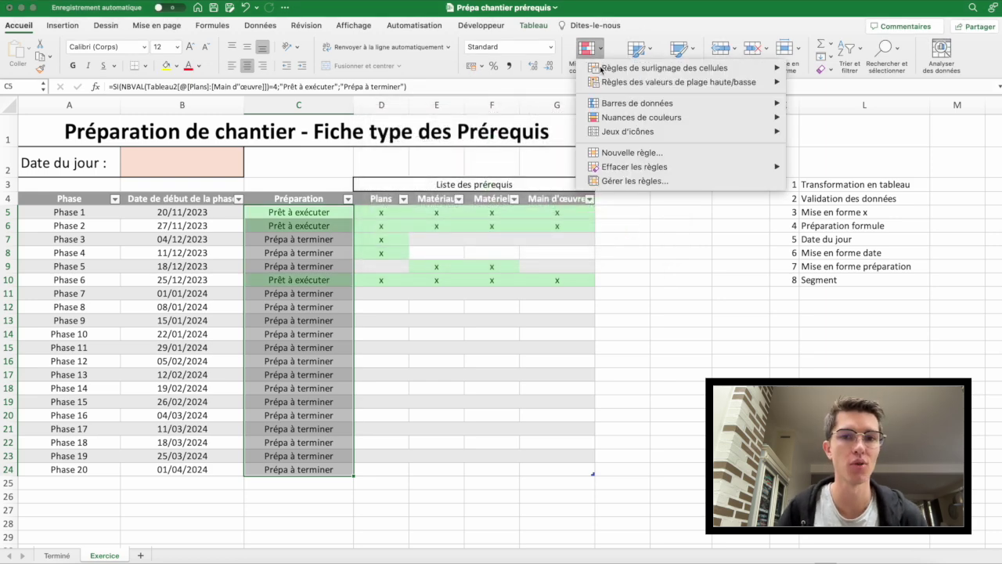
{"action": "left_click", "coordinate": [597, 153]}
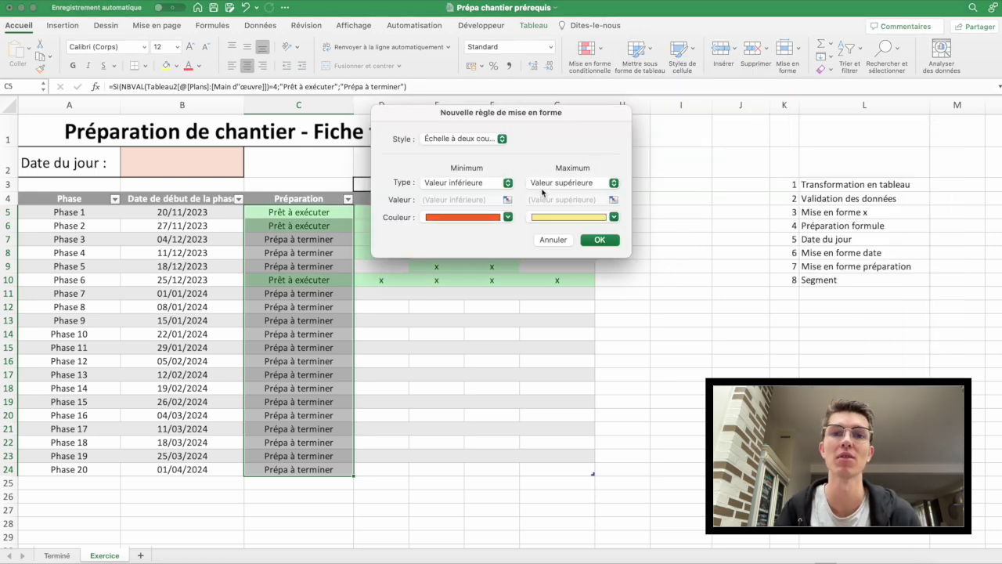
{"action": "left_click", "coordinate": [466, 141]}
{"action": "left_click", "coordinate": [446, 188]}
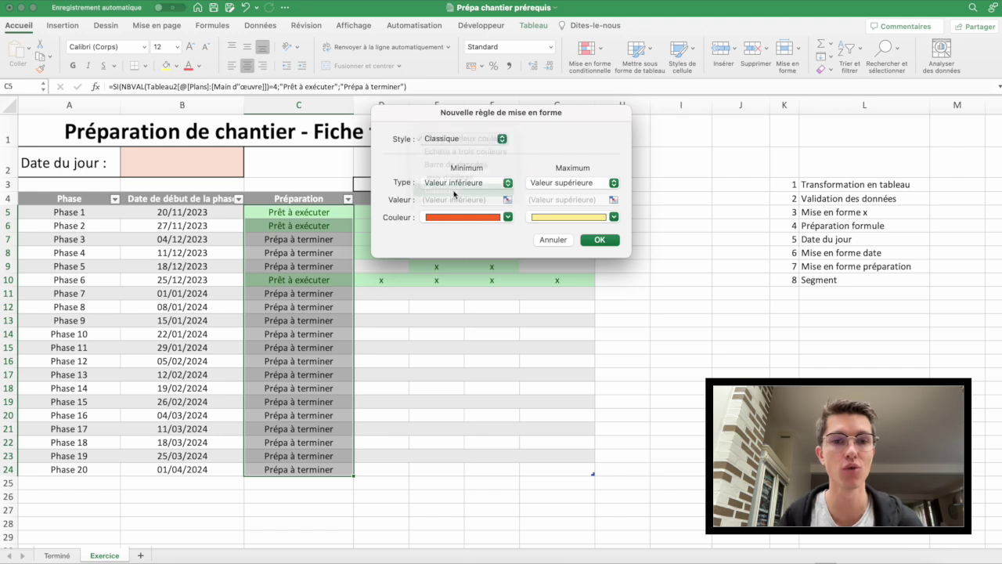
{"action": "left_click", "coordinate": [498, 170]}
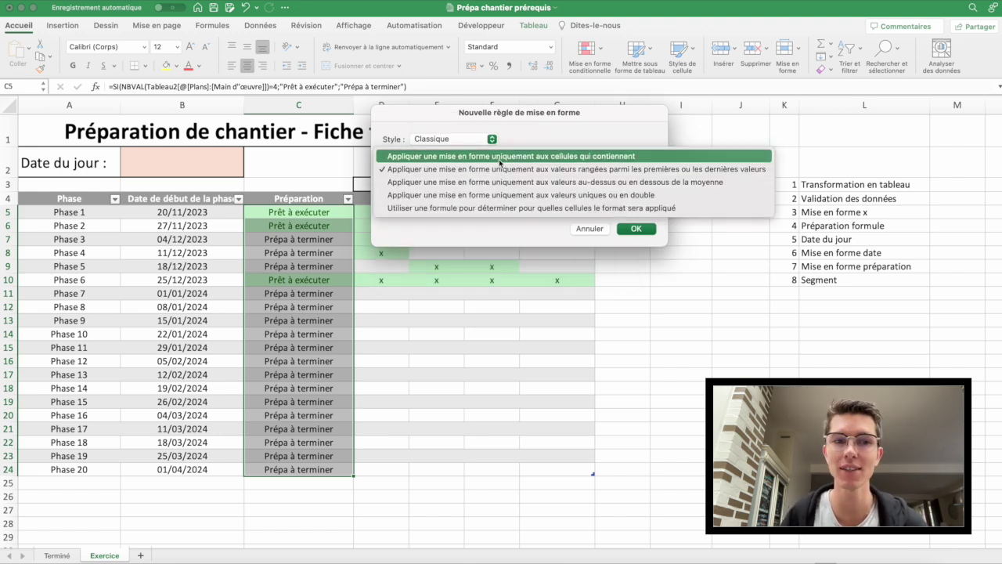
{"action": "left_click", "coordinate": [498, 156]}
{"action": "left_click", "coordinate": [628, 184]}
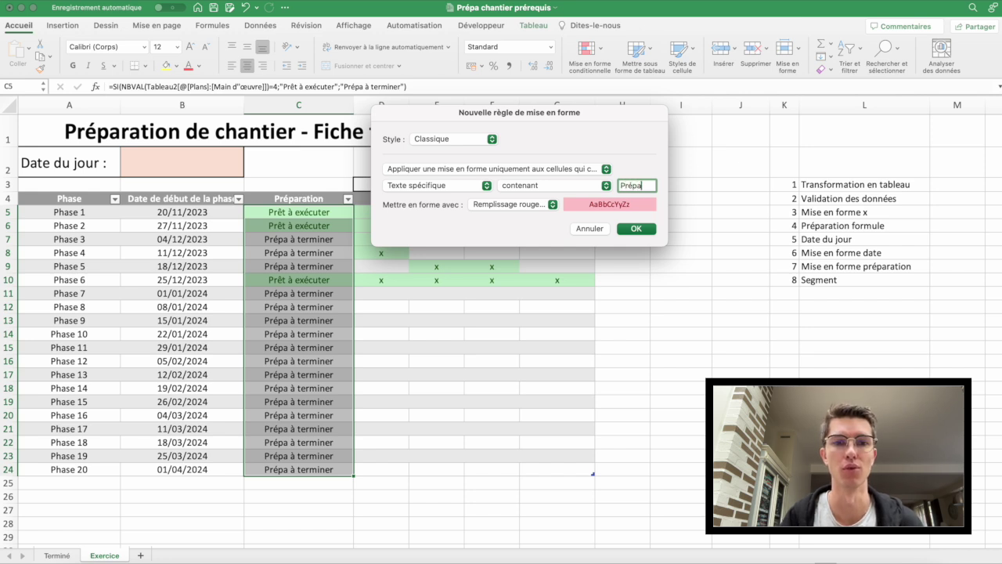
{"action": "type", "text": "Prépa à terminer"}
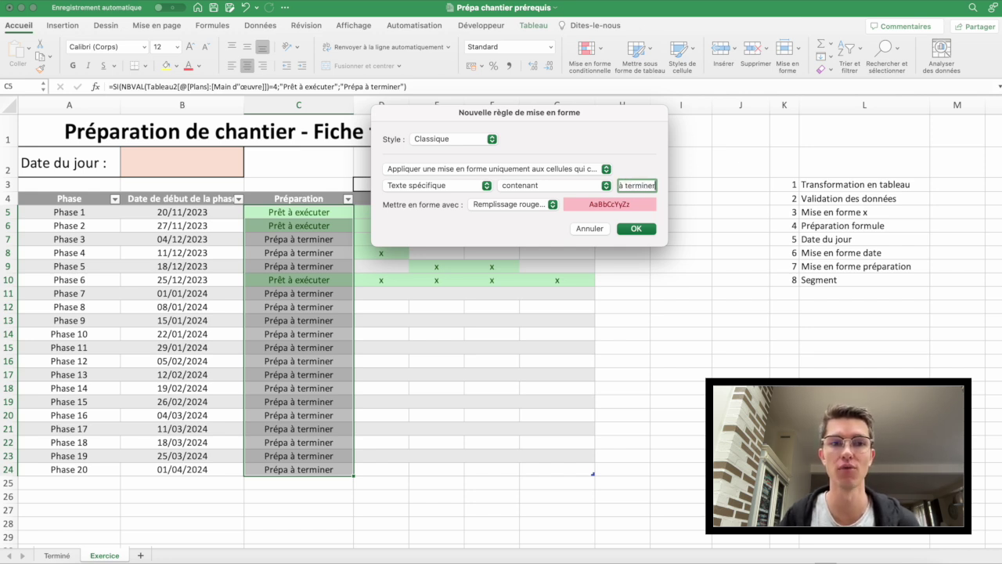
{"action": "left_click", "coordinate": [638, 228]}
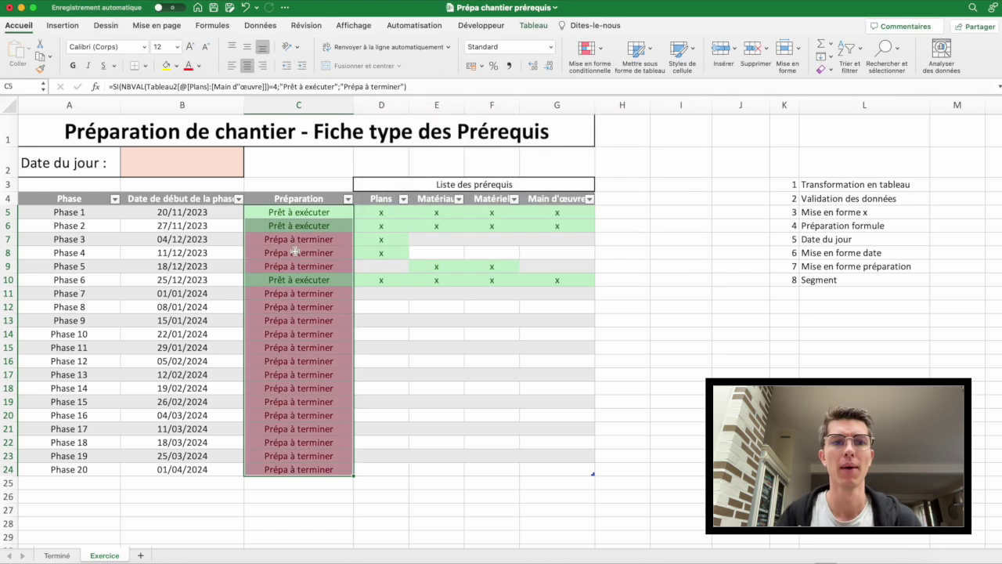
Step: Enter the AUJOURDHUI function in B2 as the Date du jour
{"action": "left_click", "coordinate": [210, 213]}
{"action": "left_click", "coordinate": [187, 171]}
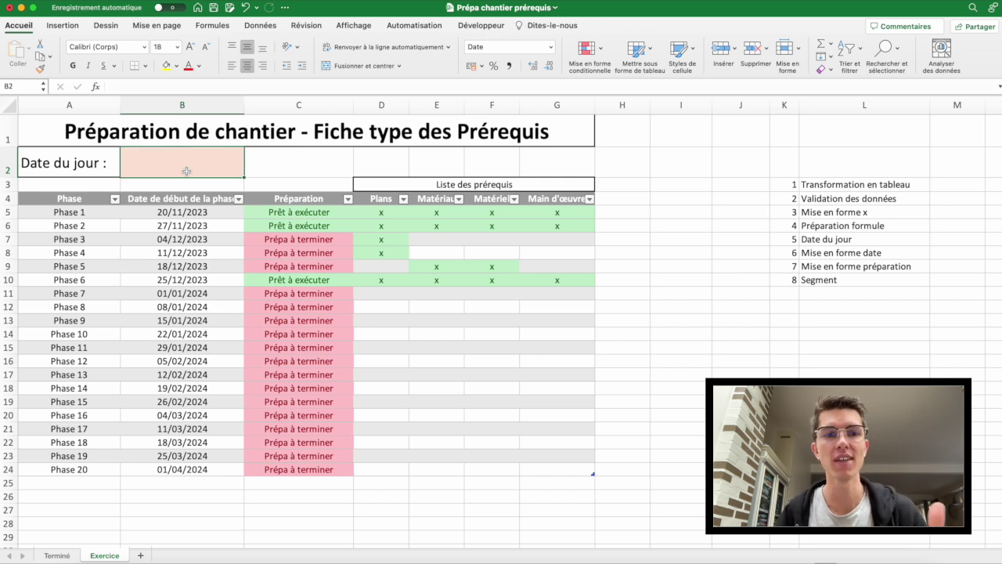
{"action": "type", "text": "=au"}
{"action": "key", "text": "Tab"}
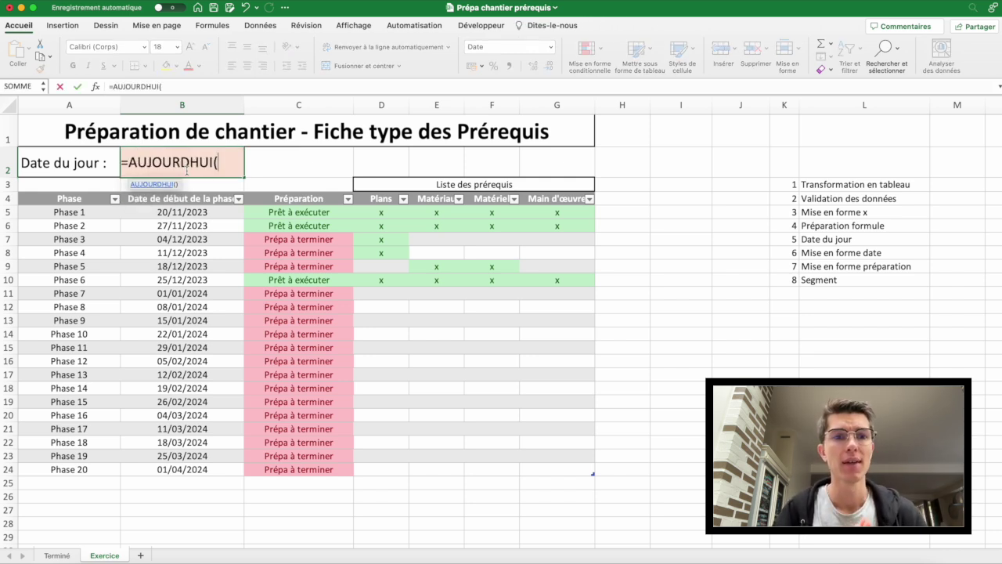
{"action": "key", "text": "Return"}
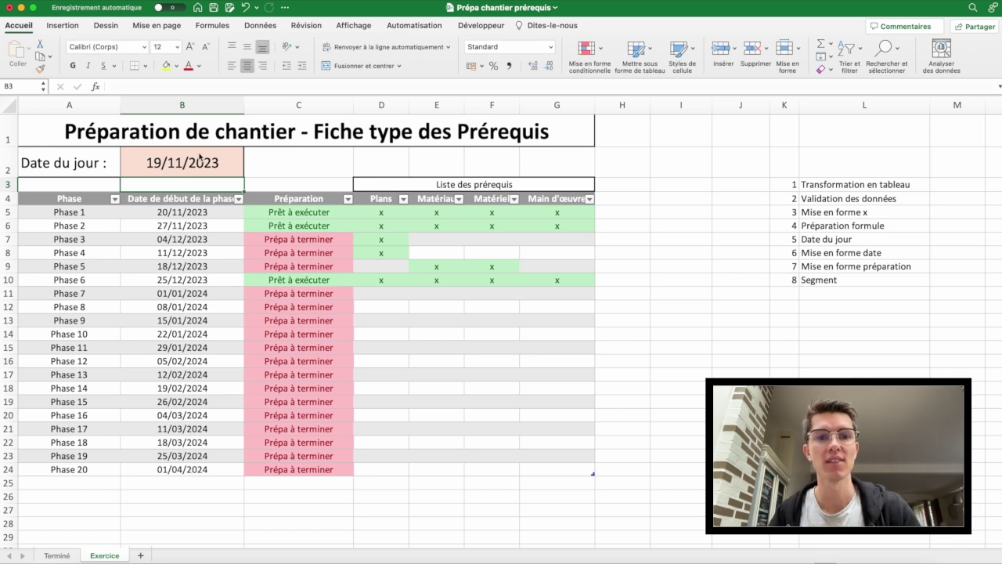
Step: Apply the three-flags icon set as conditional formatting to the phase start dates in B5:B24
{"action": "left_click", "coordinate": [181, 213]}
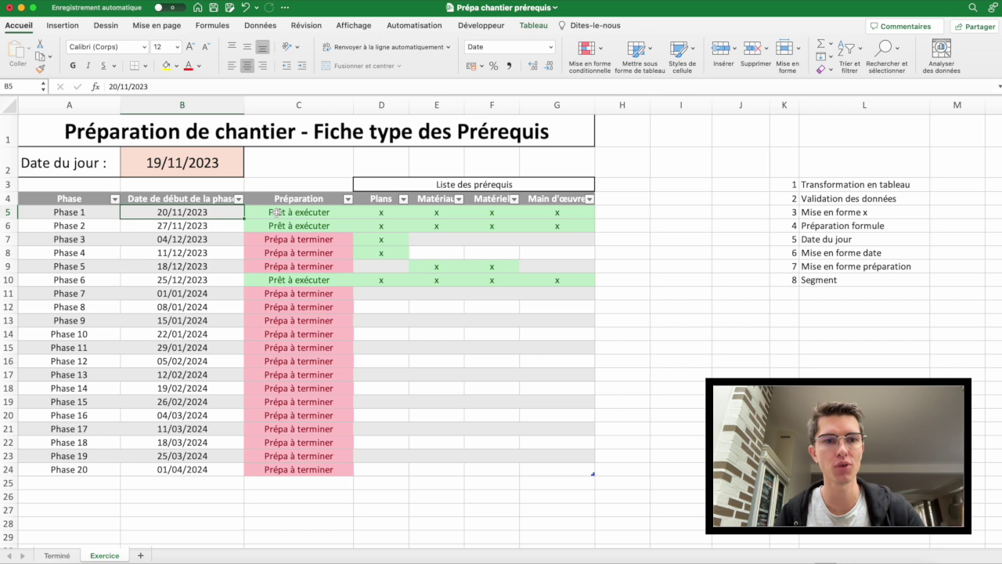
{"action": "key", "text": "super+shift+Down"}
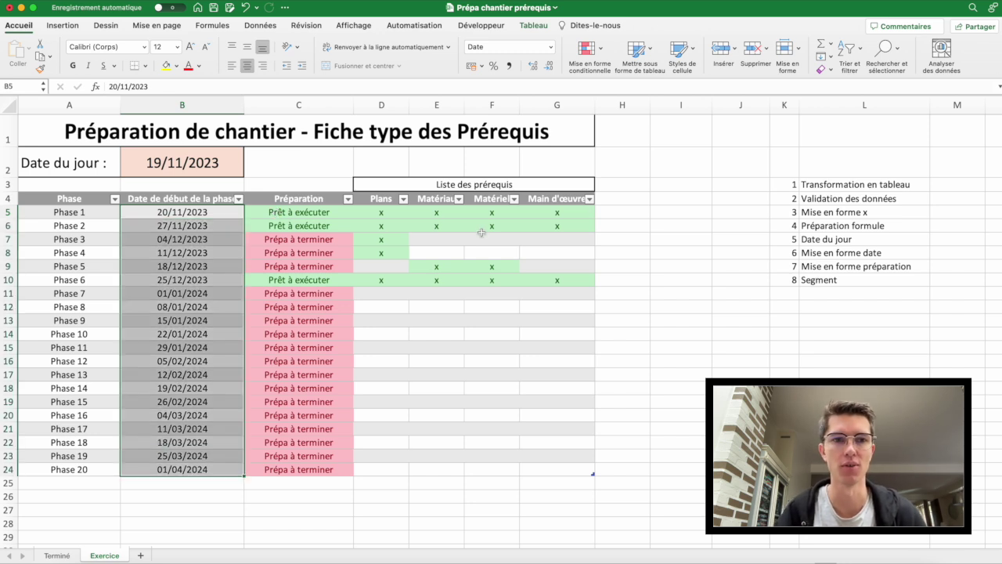
{"action": "left_click", "coordinate": [601, 52]}
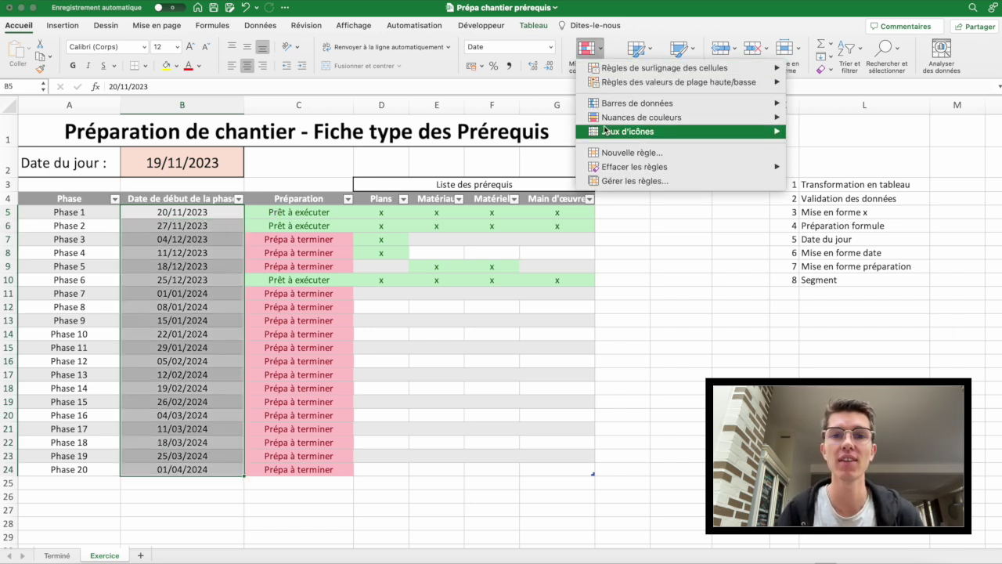
{"action": "mouse_move", "coordinate": [612, 135]}
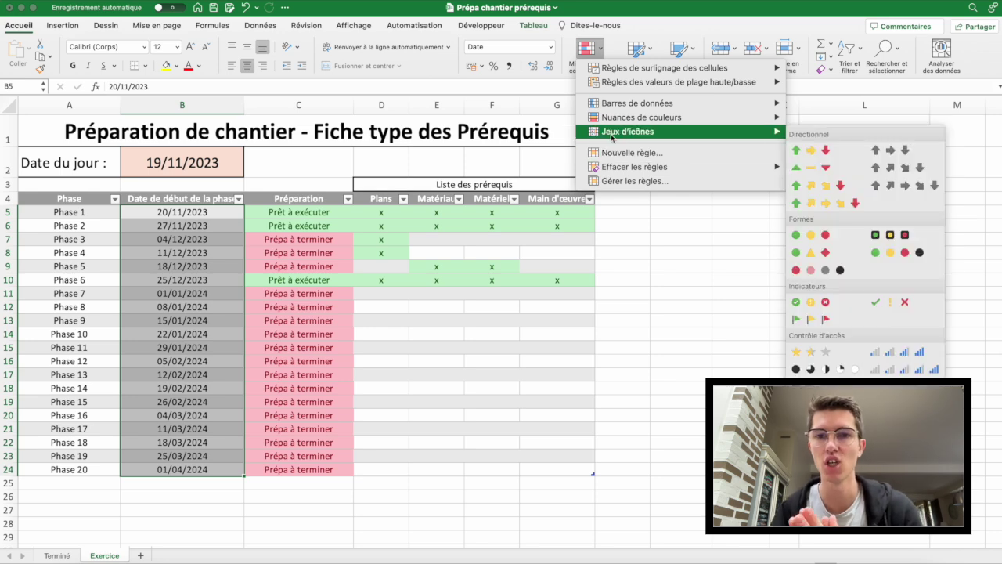
{"action": "left_click", "coordinate": [810, 317]}
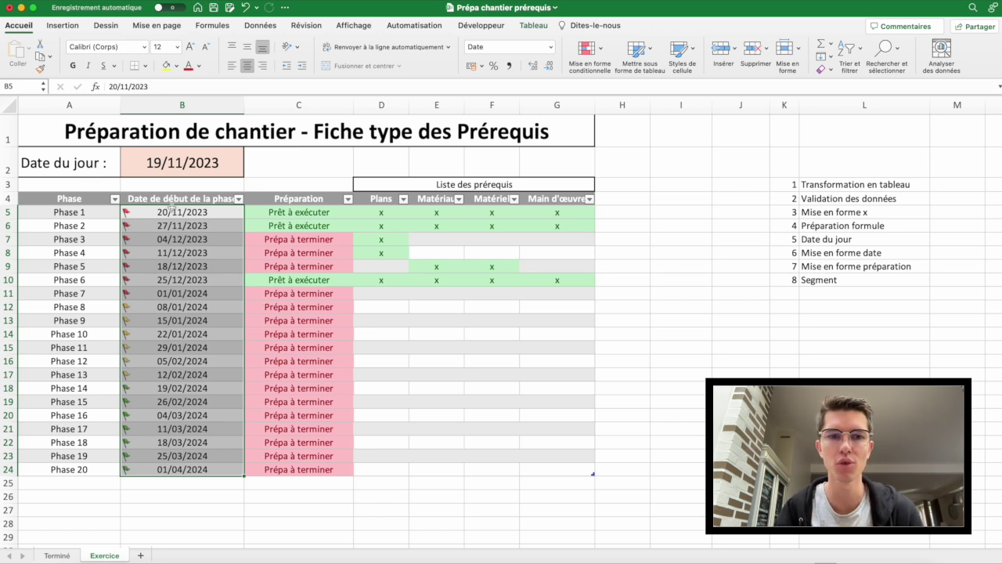
Step: Open the start dates' icon set rule for editing and switch the green flag's threshold type to Formule
{"action": "left_click", "coordinate": [589, 50]}
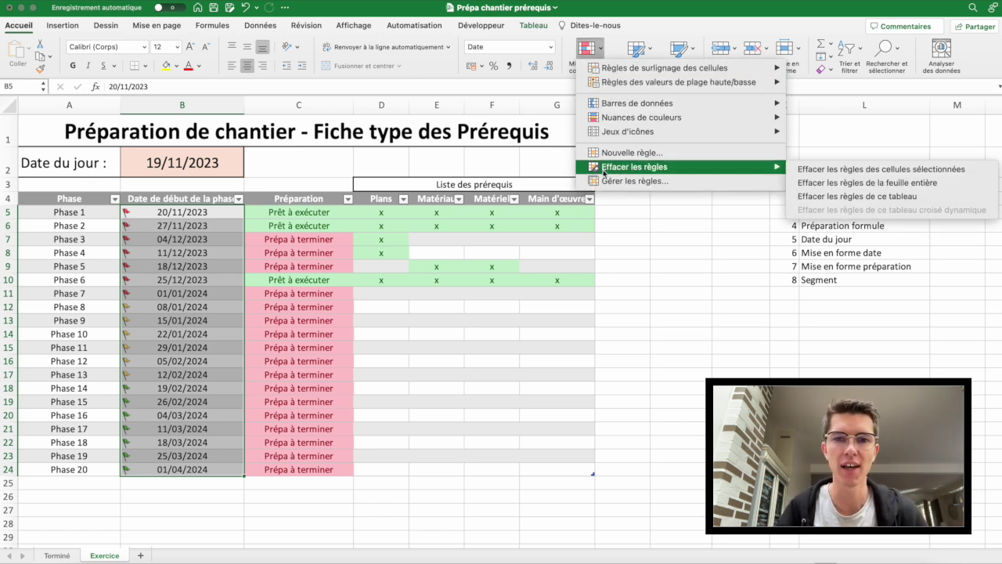
{"action": "left_click", "coordinate": [605, 181]}
{"action": "double_click", "coordinate": [456, 144]}
{"action": "left_click", "coordinate": [562, 226]}
{"action": "left_click", "coordinate": [561, 227]}
{"action": "left_click", "coordinate": [640, 224]}
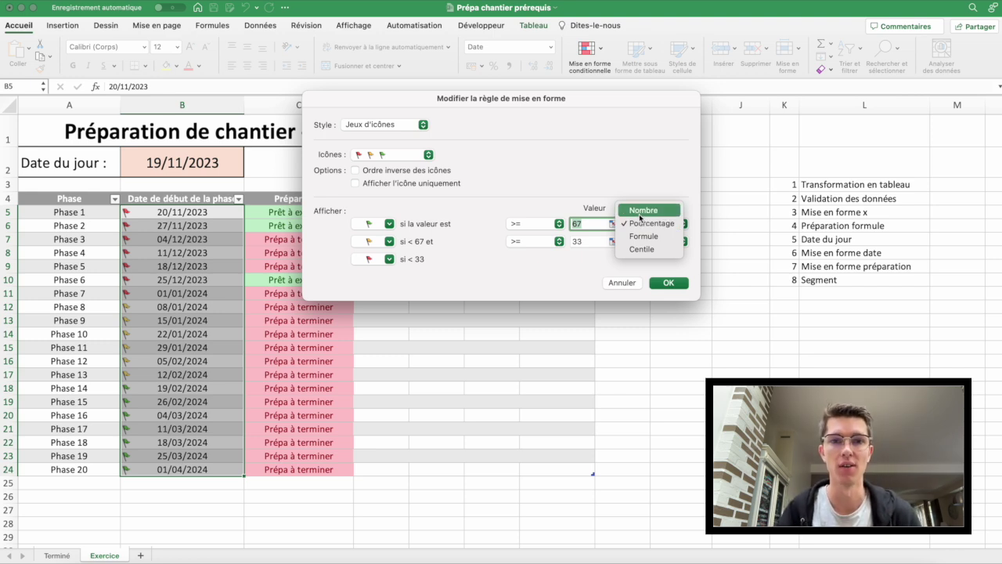
{"action": "left_click", "coordinate": [641, 236]}
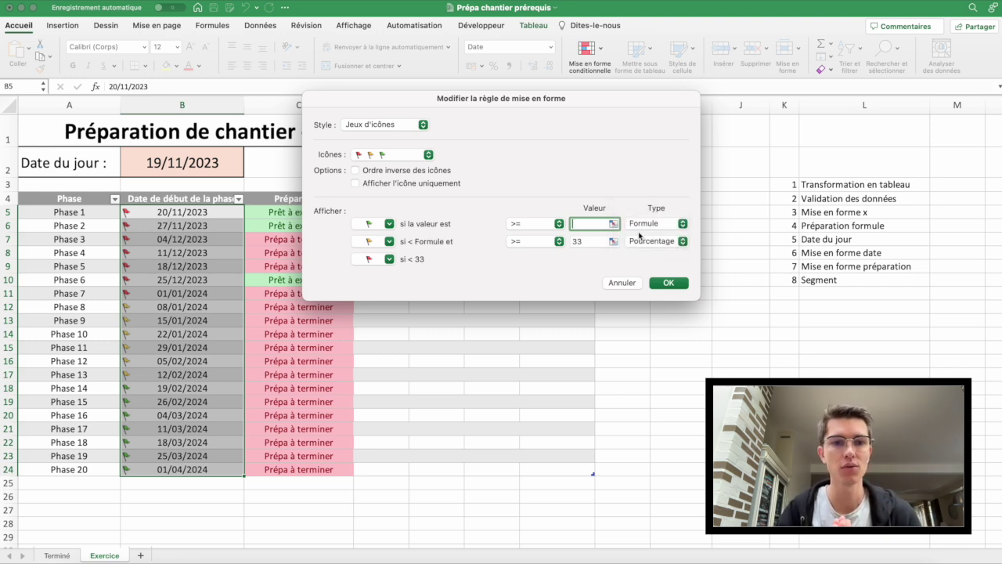
Step: Set the green flag to show for dates greater than or equal to =$B$2+60
{"action": "left_click", "coordinate": [534, 231]}
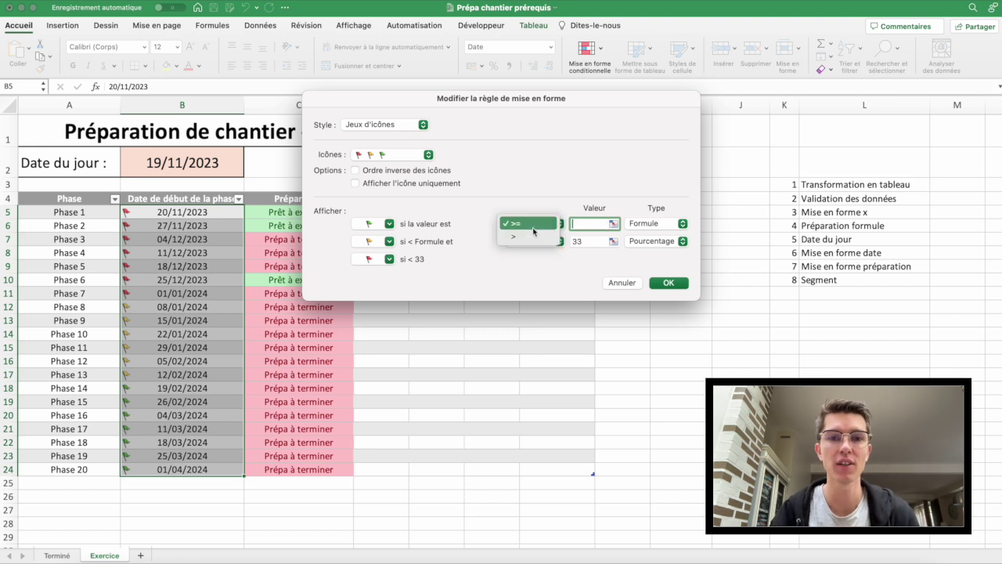
{"action": "left_click", "coordinate": [534, 228]}
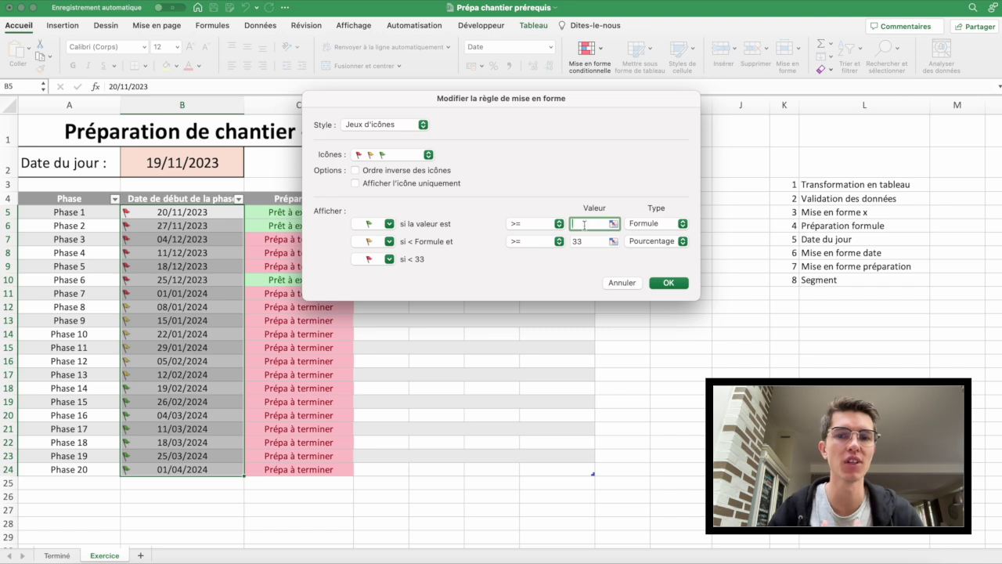
{"action": "left_click", "coordinate": [183, 163]}
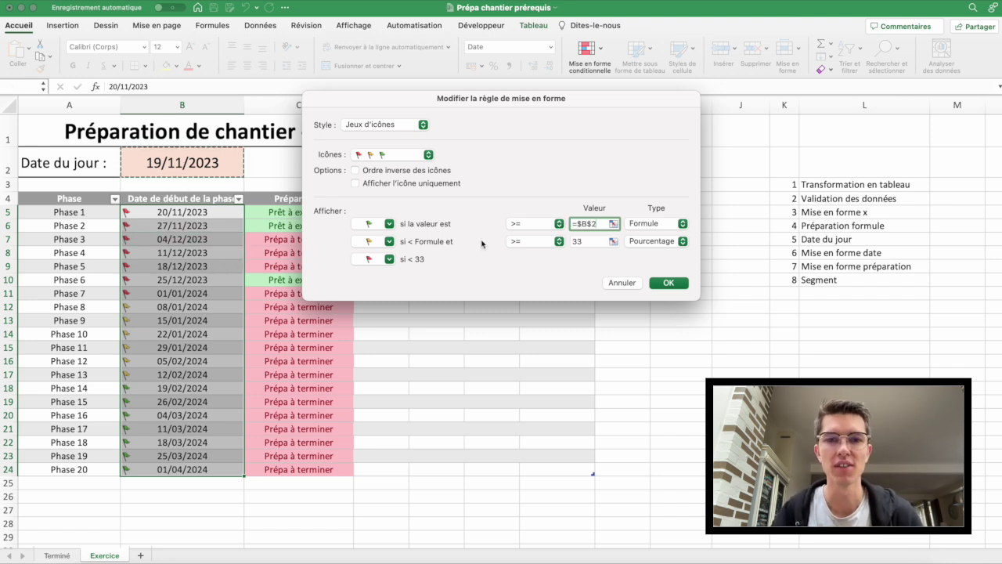
{"action": "type", "text": "+"}
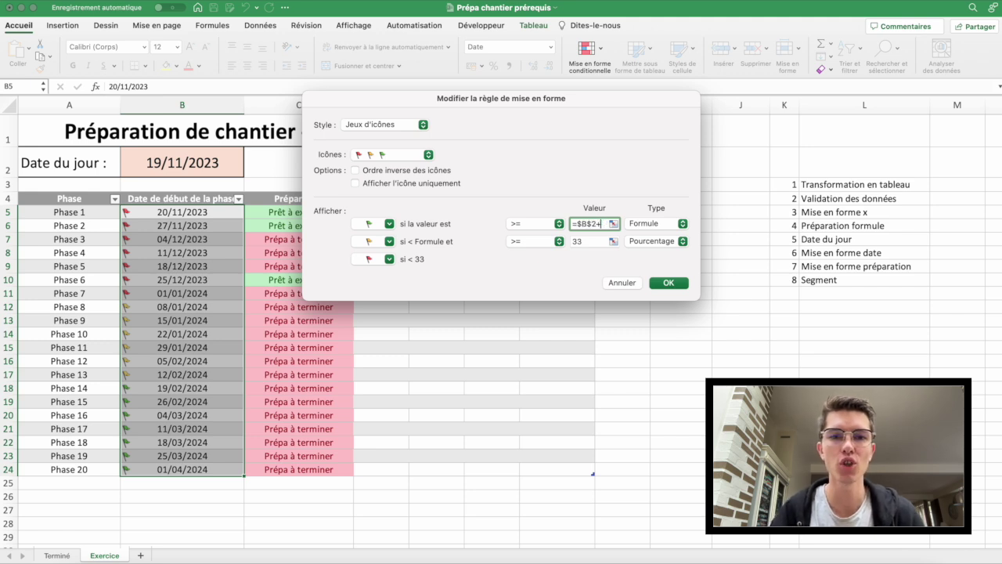
{"action": "type", "text": "60"}
{"action": "key", "text": "Tab"}
Step: Set the yellow flag's threshold to the formula =$B$2+30, apply the rule and check the flagged dates
{"action": "left_click", "coordinate": [640, 243]}
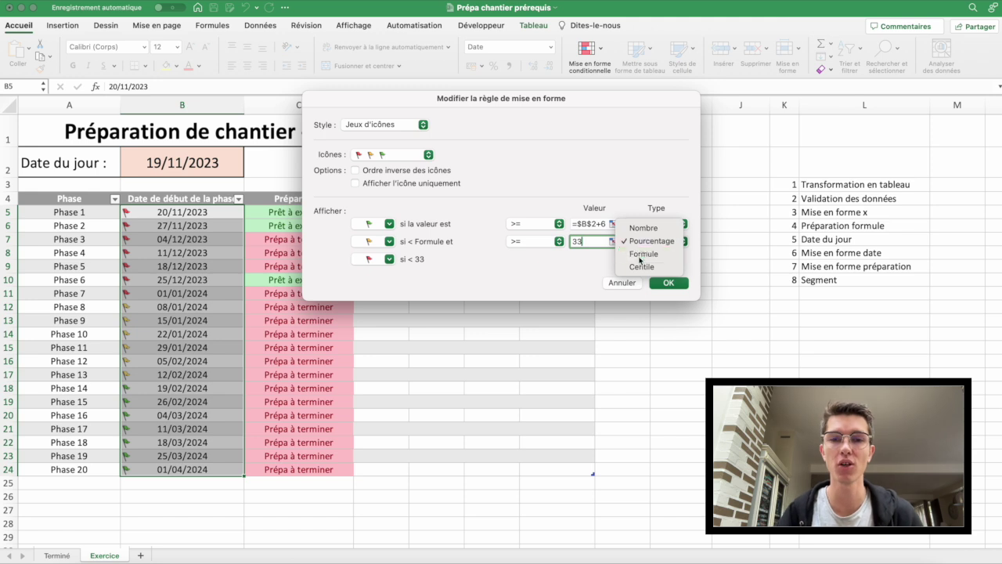
{"action": "left_click", "coordinate": [643, 254]}
{"action": "left_click", "coordinate": [213, 162]}
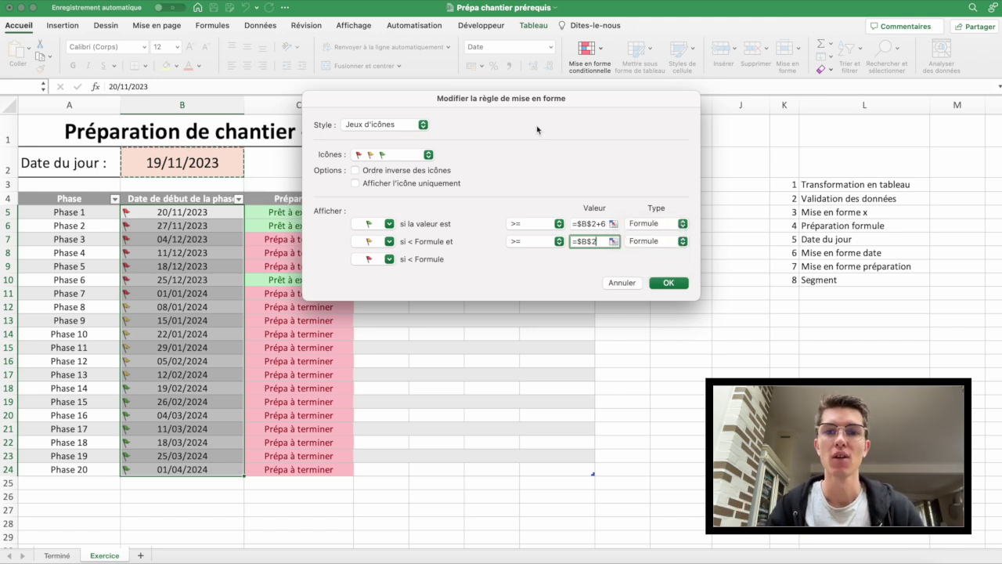
{"action": "type", "text": "+30"}
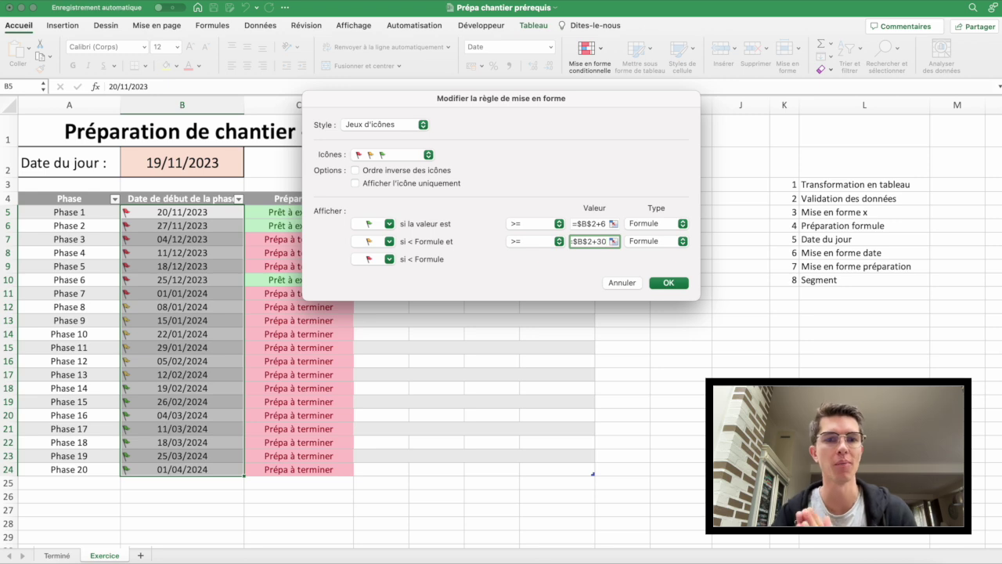
{"action": "key", "text": "Return"}
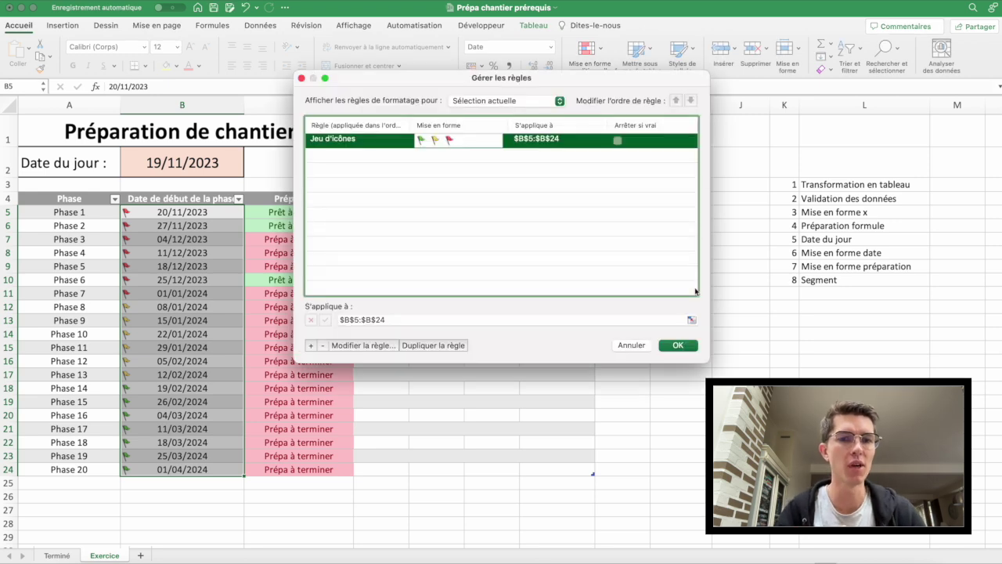
{"action": "left_click", "coordinate": [679, 346]}
{"action": "left_click_drag", "start_coordinate": [156, 213], "coordinate": [167, 318]}
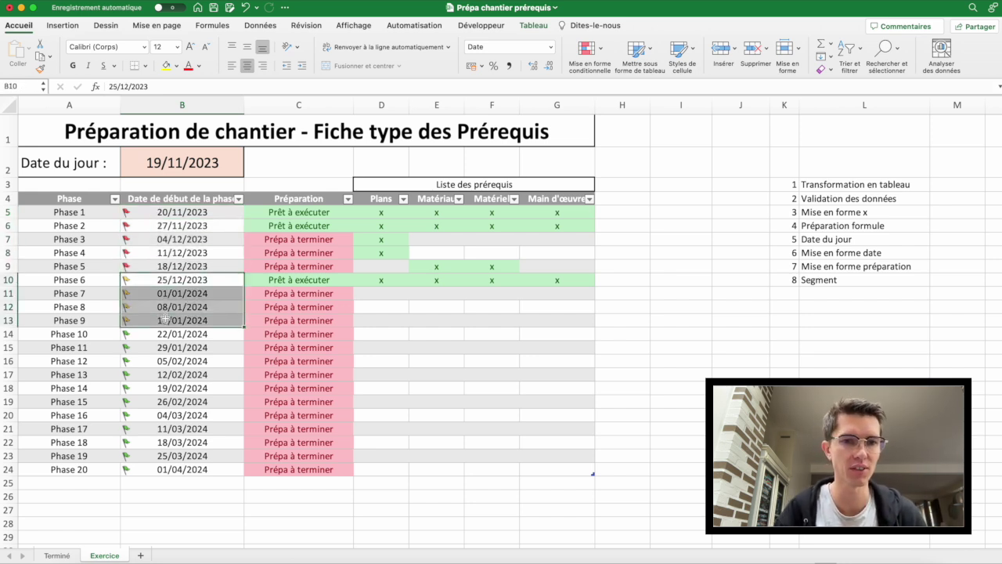
{"action": "left_click", "coordinate": [332, 262]}
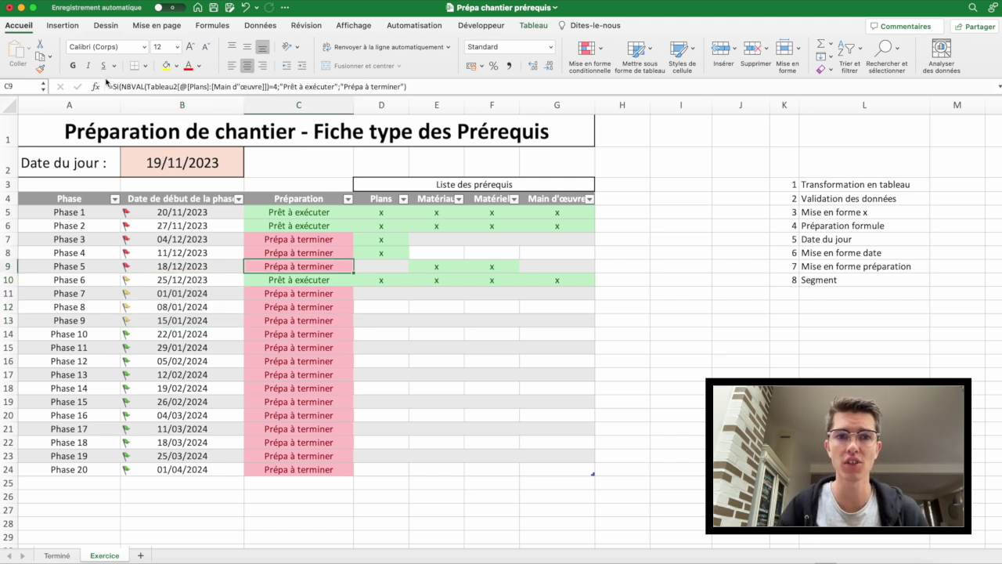
Step: Insert a slicer for the table's Préparation column
{"action": "left_click", "coordinate": [113, 217]}
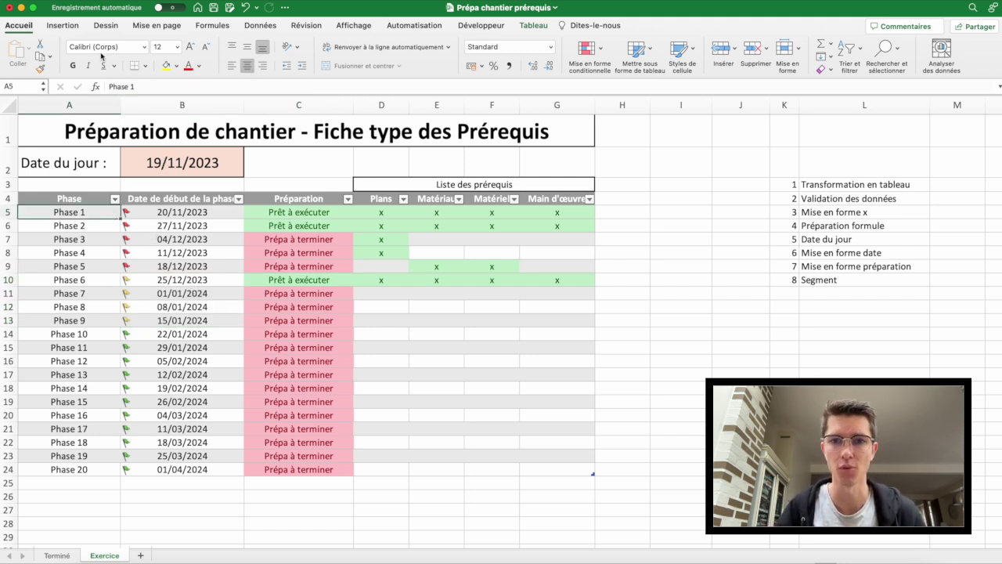
{"action": "left_click", "coordinate": [70, 32]}
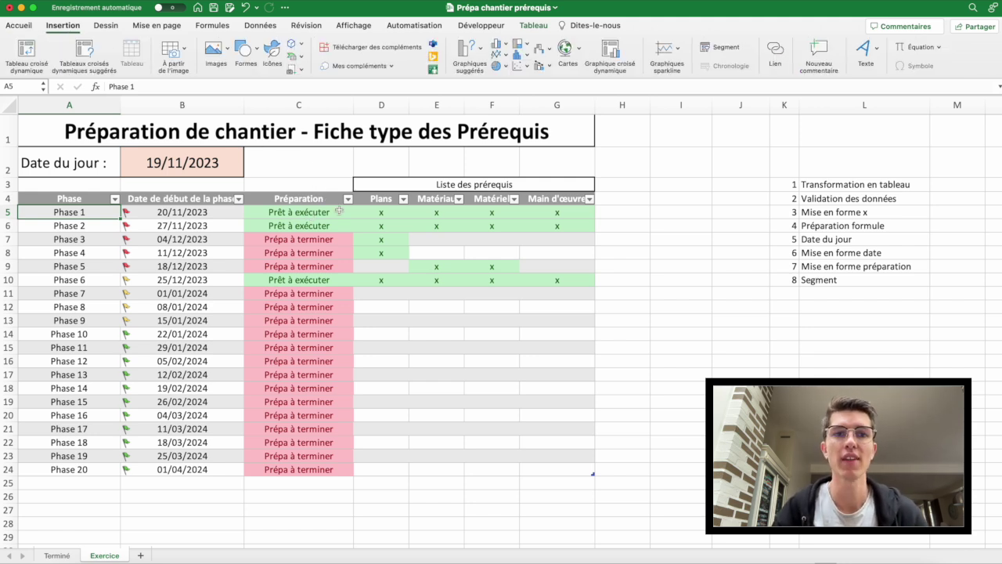
{"action": "left_click", "coordinate": [533, 25]}
{"action": "left_click", "coordinate": [243, 54]}
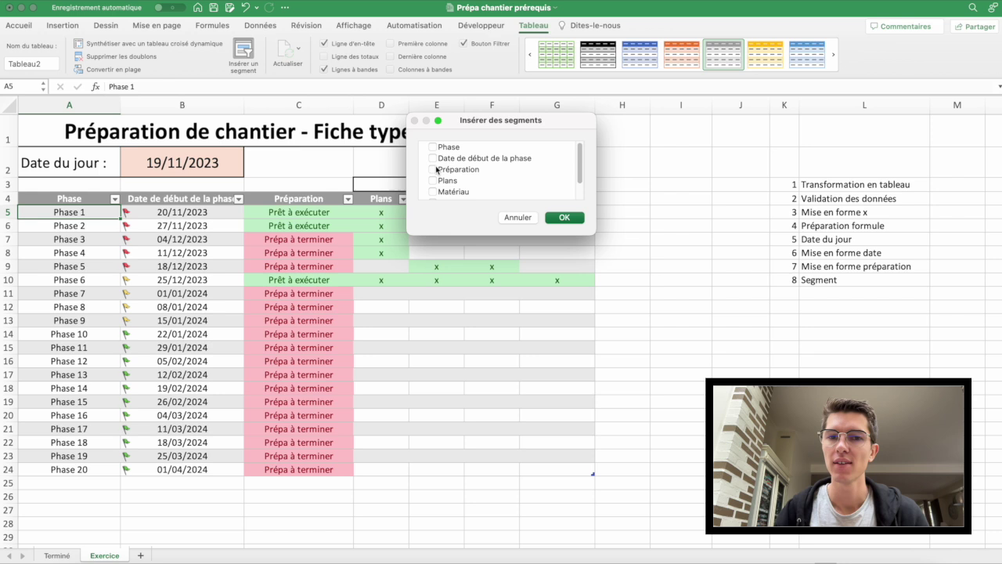
{"action": "scroll", "coordinate": [435, 167], "scroll_direction": "down", "scroll_amount": 3}
{"action": "scroll", "coordinate": [435, 159], "scroll_direction": "up", "scroll_amount": 1}
{"action": "left_click", "coordinate": [433, 155]}
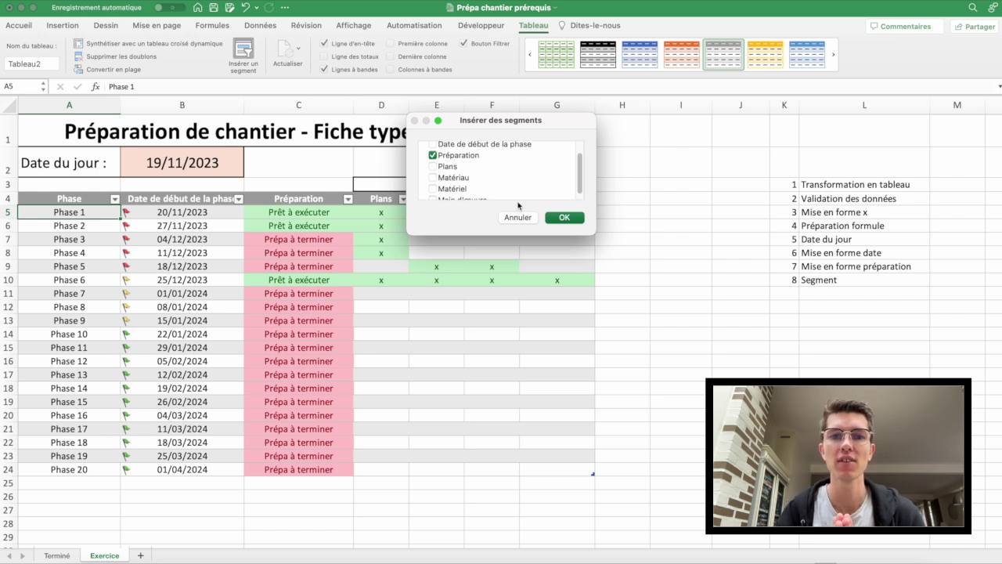
{"action": "left_click", "coordinate": [564, 219]}
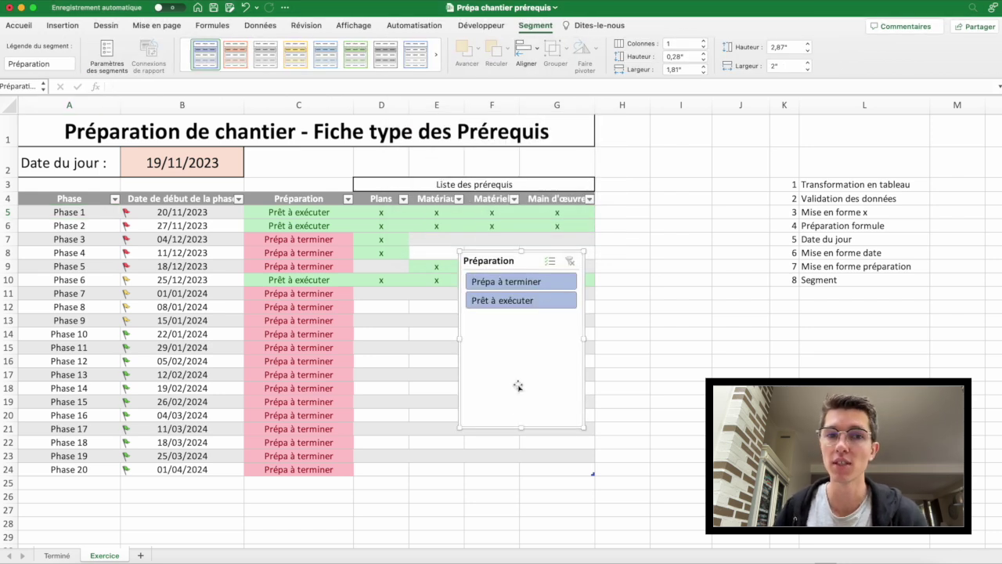
Step: Apply the solid orange style to the Préparation slicer
{"action": "left_click", "coordinate": [436, 69]}
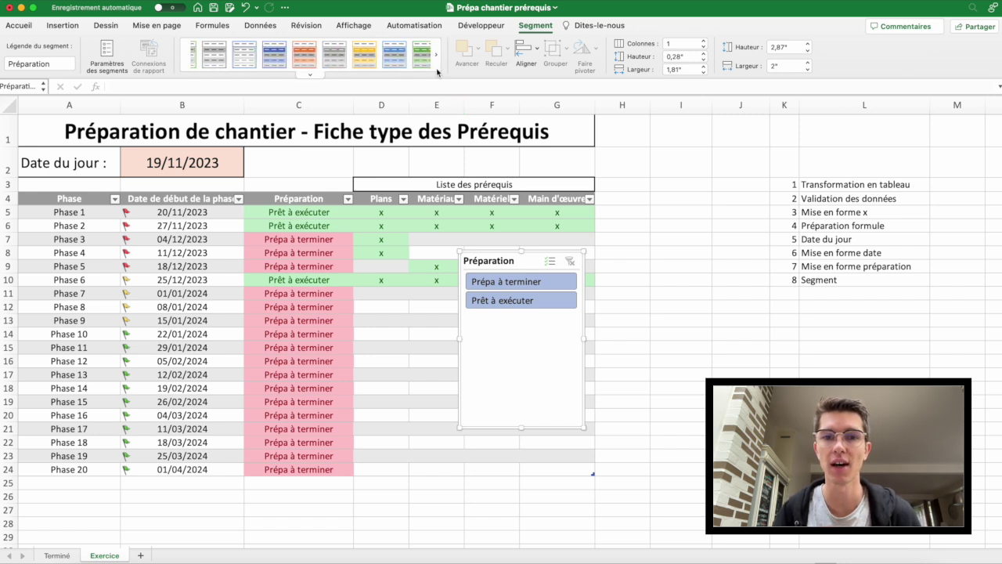
{"action": "left_click", "coordinate": [356, 55]}
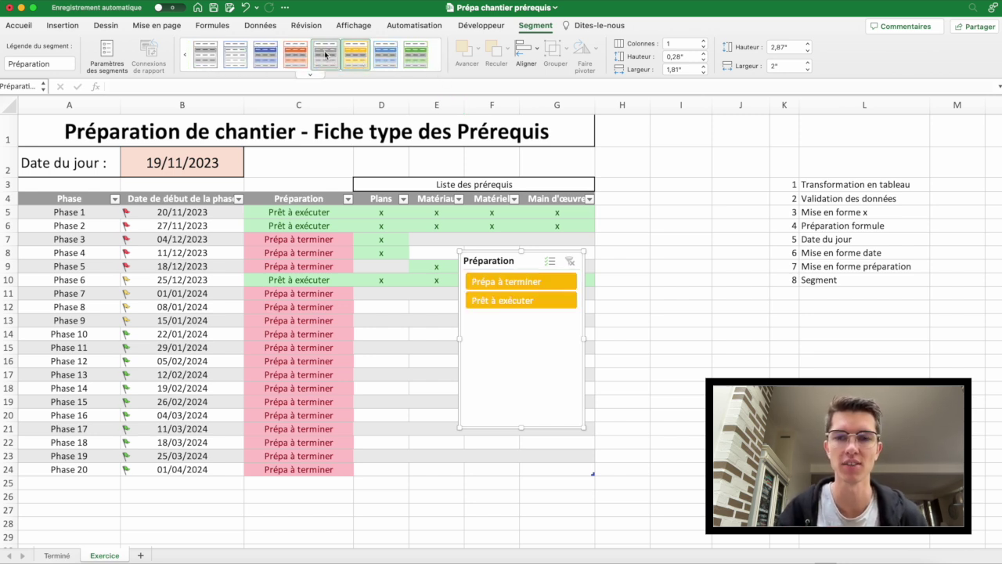
{"action": "left_click", "coordinate": [300, 55]}
Step: Shrink the Préparation slicer to about 1.05" high and place it just right of the table, over columns H and I
{"action": "left_click_drag", "start_coordinate": [521, 428], "coordinate": [517, 315]}
{"action": "left_click_drag", "start_coordinate": [506, 259], "coordinate": [646, 228]}
{"action": "left_click", "coordinate": [663, 304]}
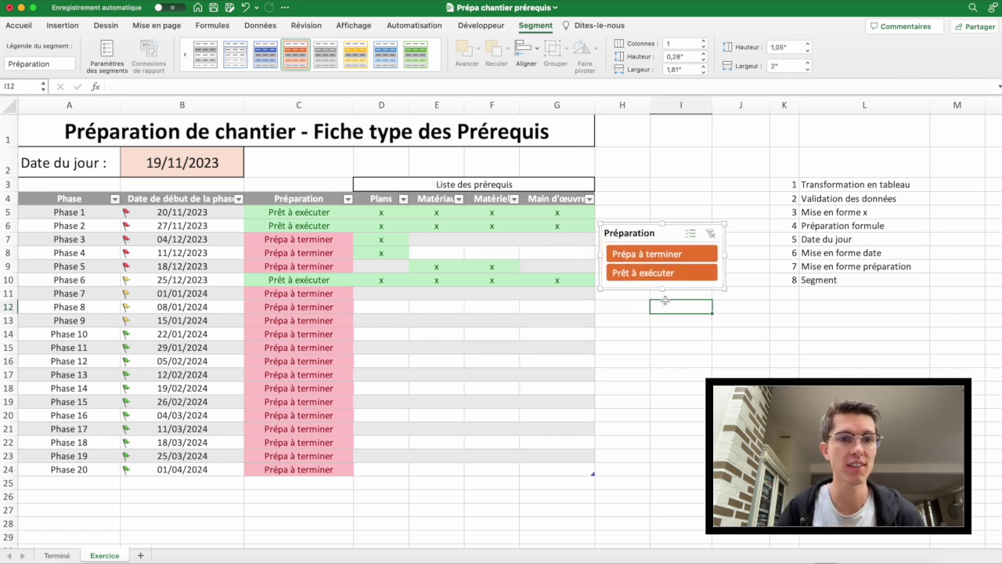
Step: Test the slicer by filtering on "Prépa à terminer" and "Prêt à exécuter", and clear the filter
{"action": "left_click", "coordinate": [661, 257]}
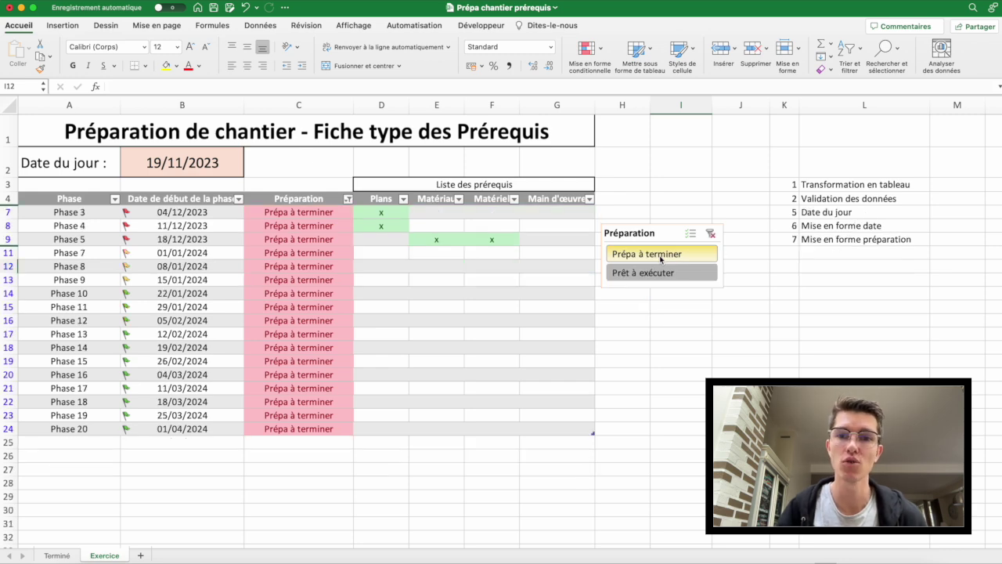
{"action": "left_click", "coordinate": [657, 269]}
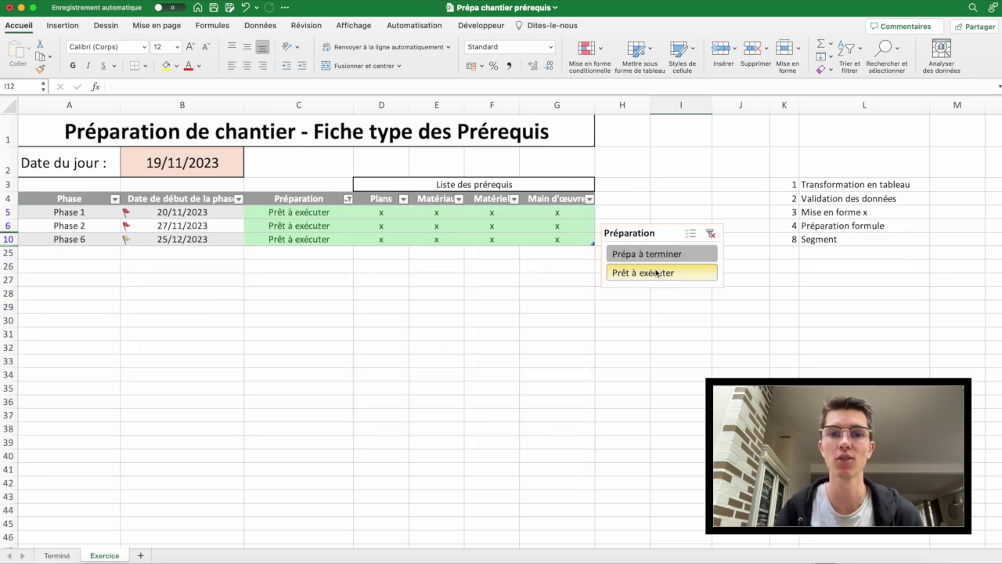
{"action": "left_click", "coordinate": [657, 255]}
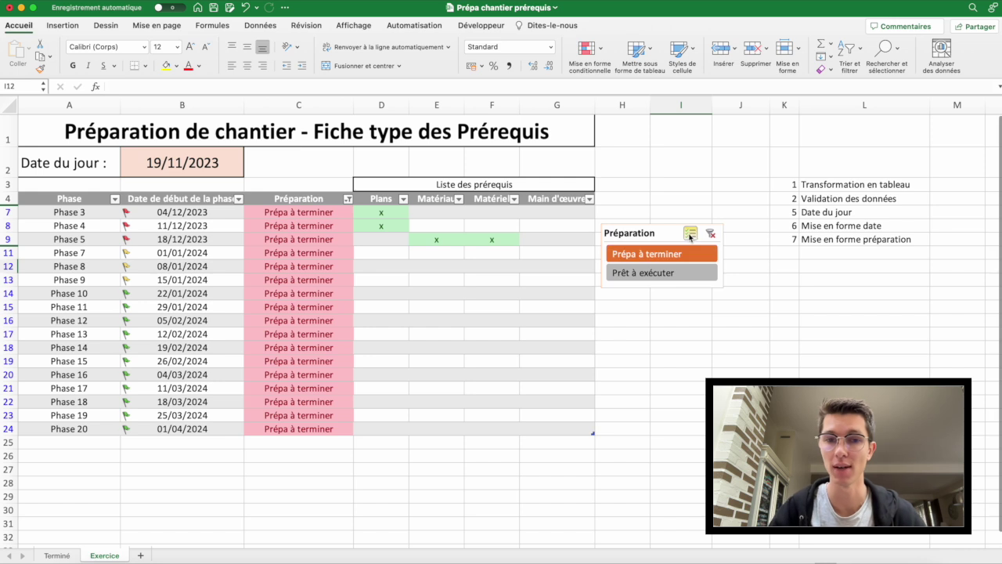
{"action": "left_click", "coordinate": [711, 233]}
Step: Mark the Phase 3 prerequisites under Matériau and Matériel with x
{"action": "left_click", "coordinate": [449, 242]}
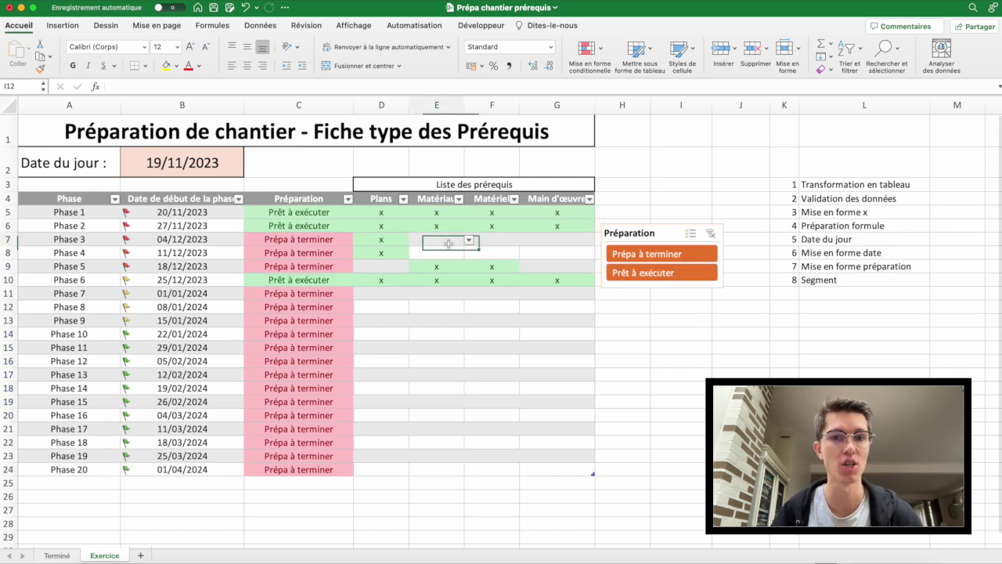
{"action": "type", "text": "x"}
{"action": "key", "text": "Tab"}
{"action": "type", "text": "x"}
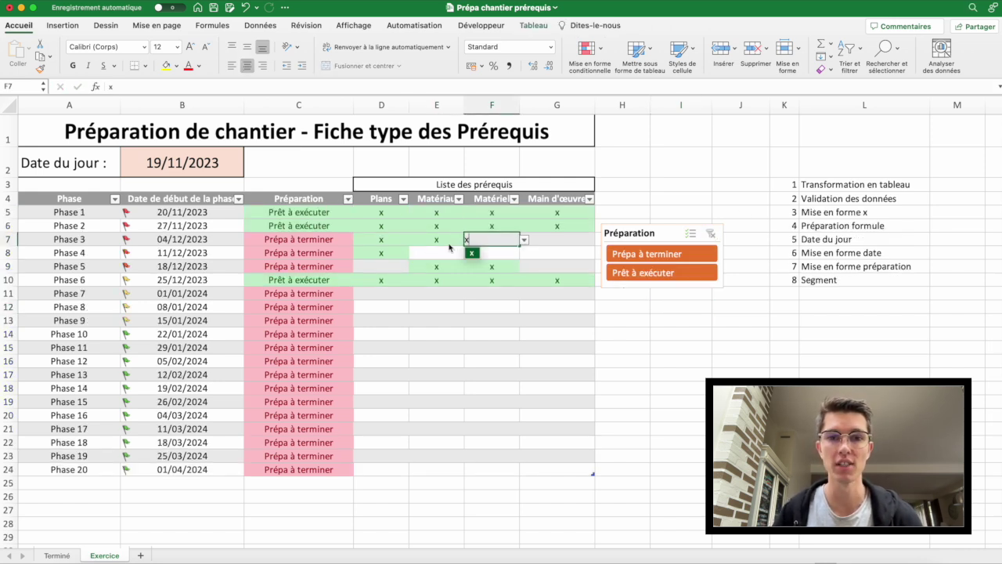